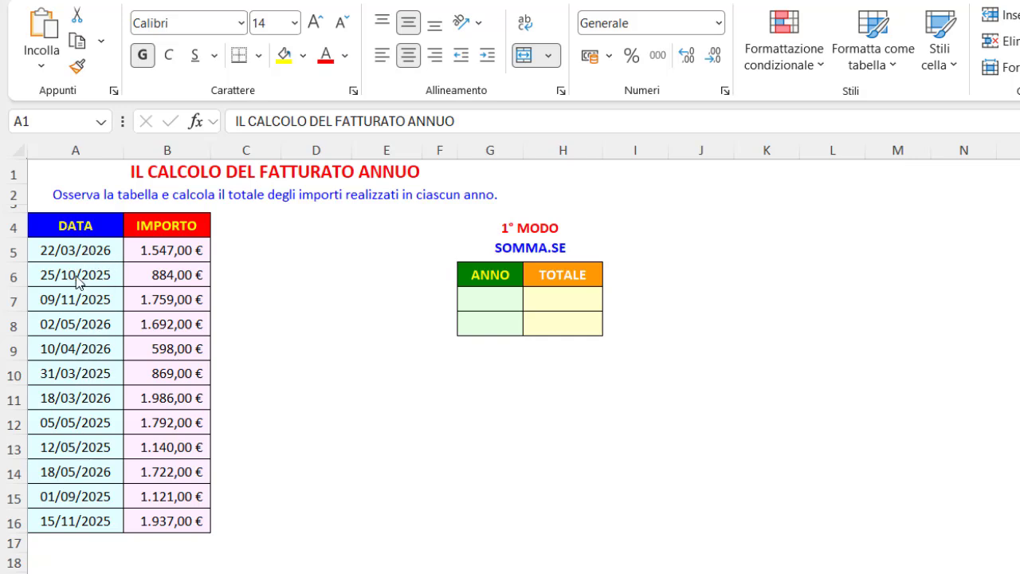
# Switch the dates in A5:A16 to the Generale number format and undo the change
pyautogui.moveTo(91, 248); pyautogui.dragTo(89, 516)
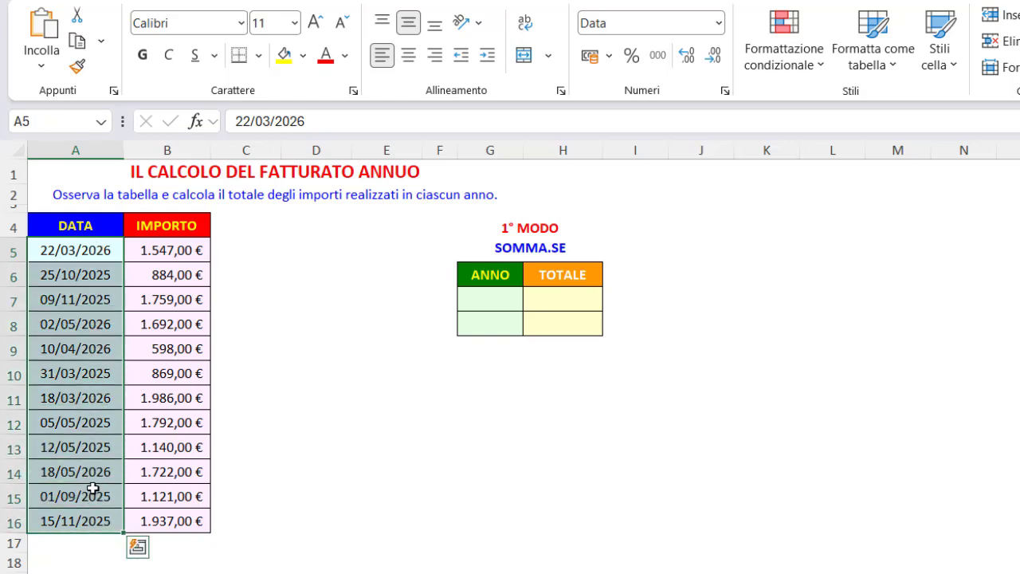
pyautogui.click(718, 24)
pyautogui.click(688, 49)
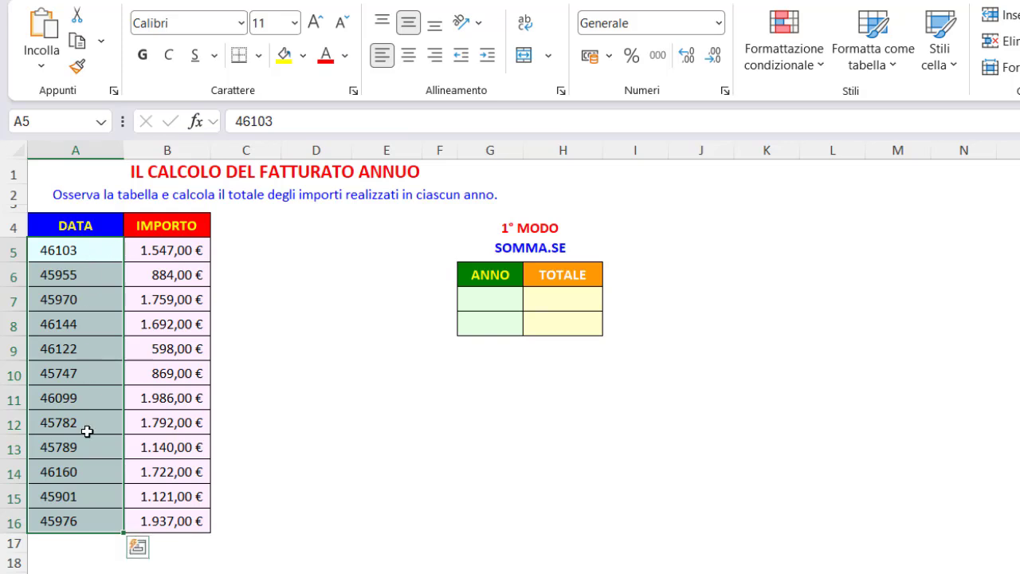
pyautogui.hotkey('ctrl', 'z')
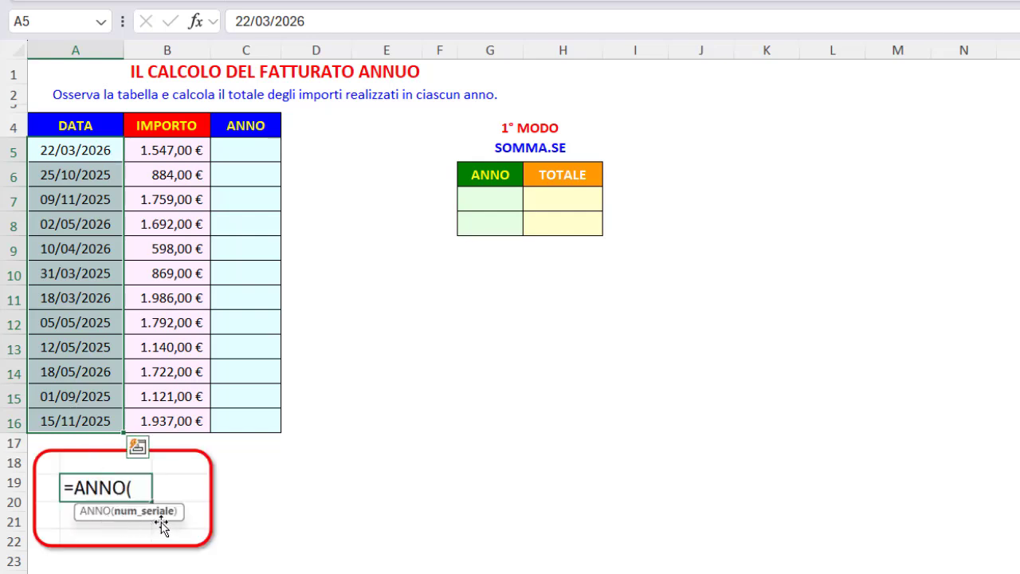
pyautogui.click(94, 156)
pyautogui.click(94, 176)
pyautogui.click(94, 199)
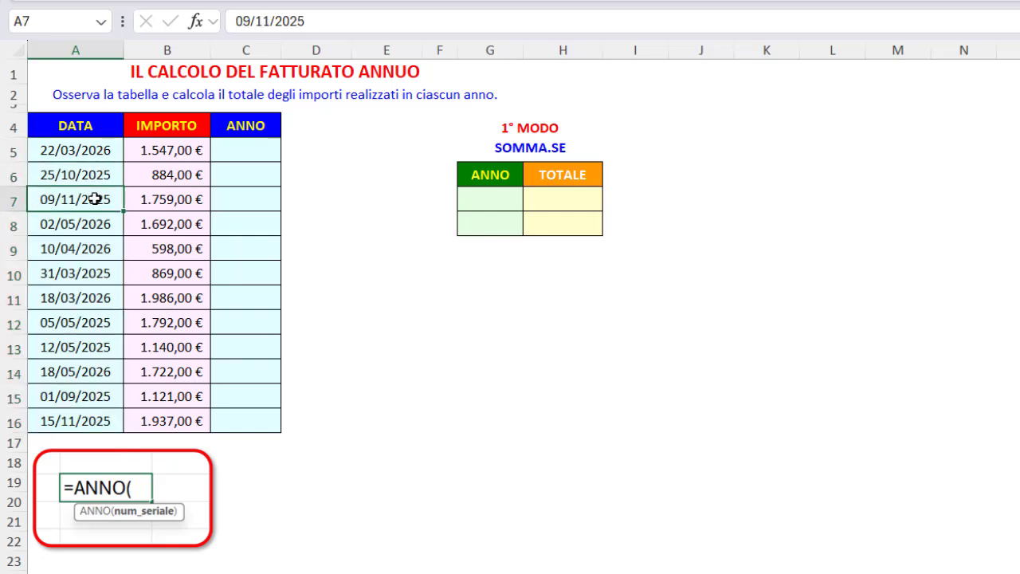
# Extract the year of the first date by entering =ANNO(A5) in C5
pyautogui.click(246, 153)
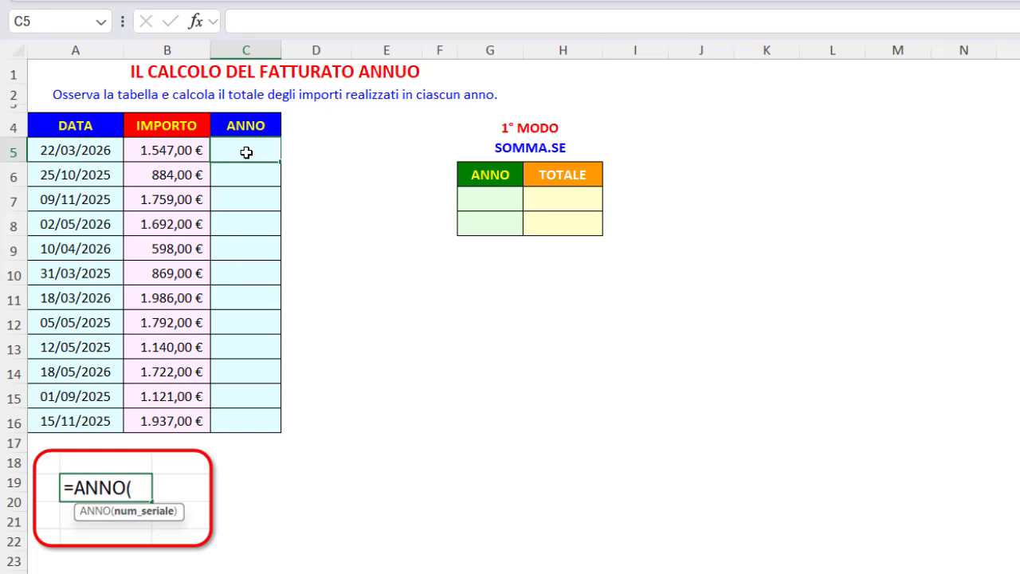
pyautogui.write('=ann')
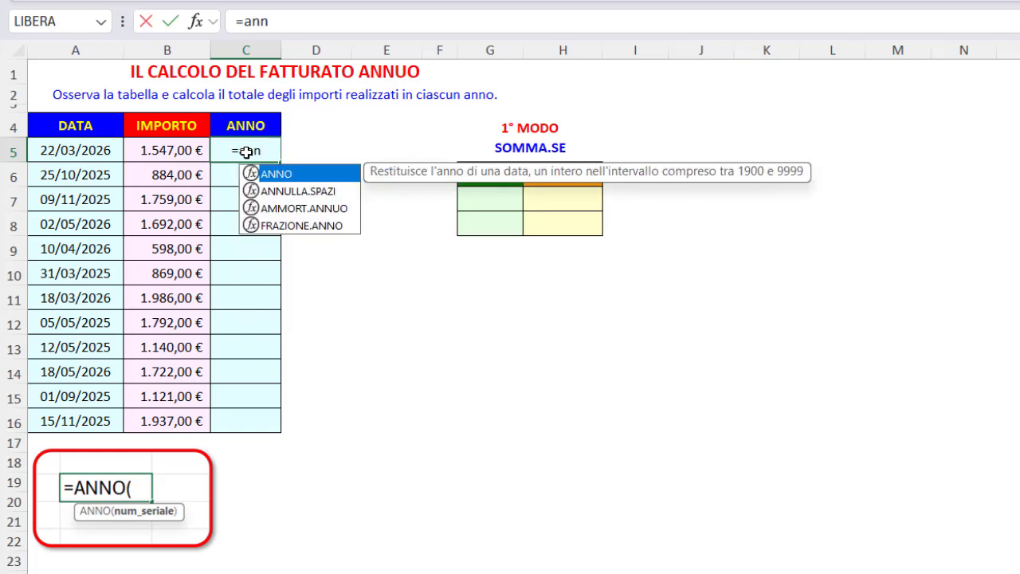
pyautogui.press('Tab')
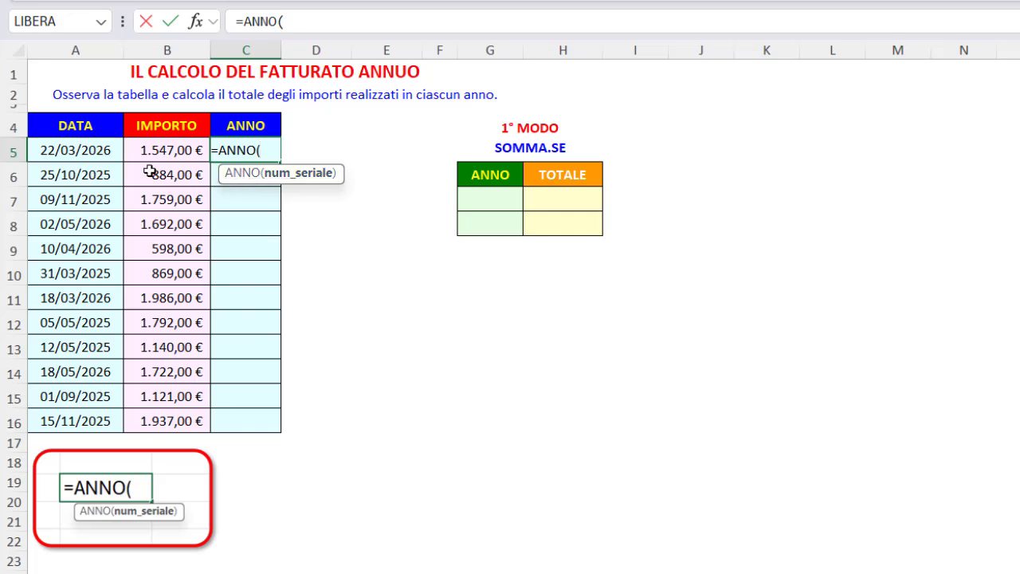
pyautogui.click(78, 152)
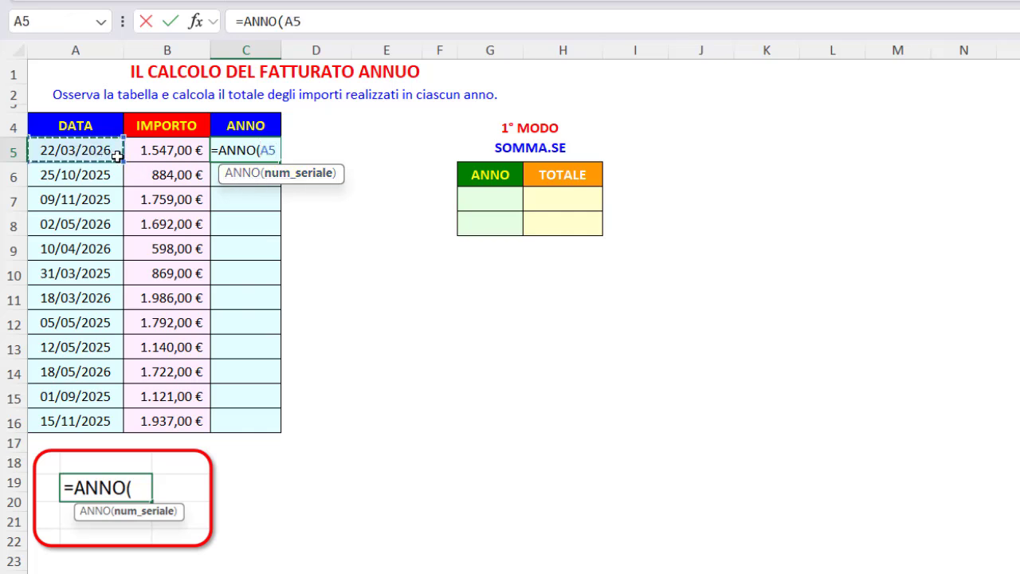
pyautogui.press('Return')
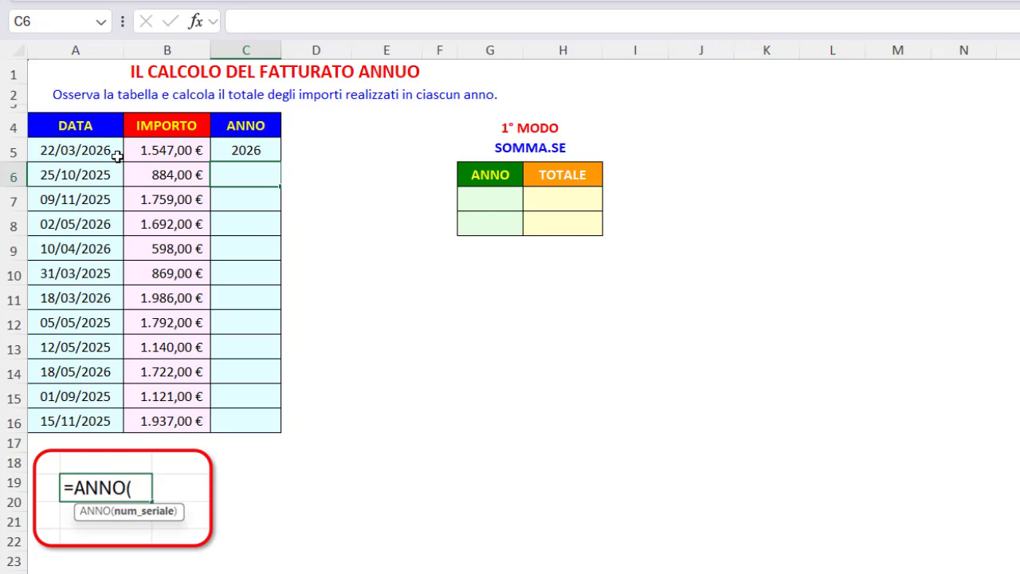
pyautogui.click(222, 153)
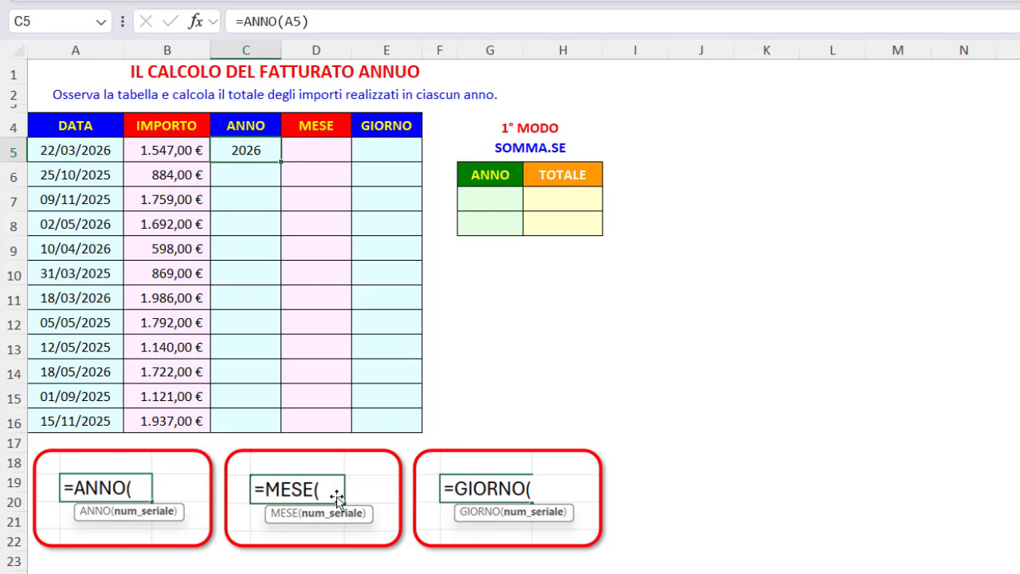
# Extract the month of the first date by entering =MESE(A5) in D5
pyautogui.click(319, 148)
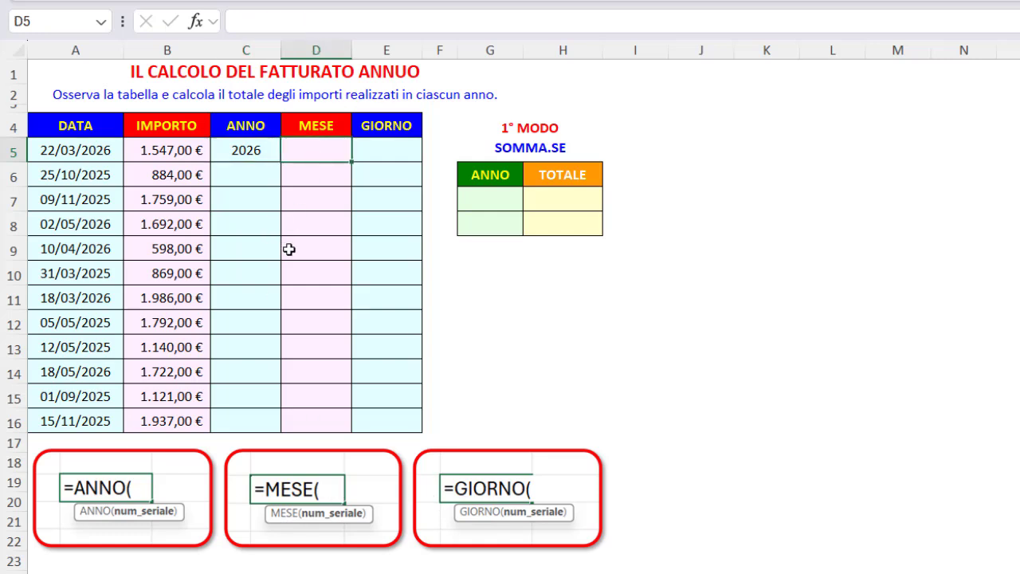
pyautogui.write('=mese')
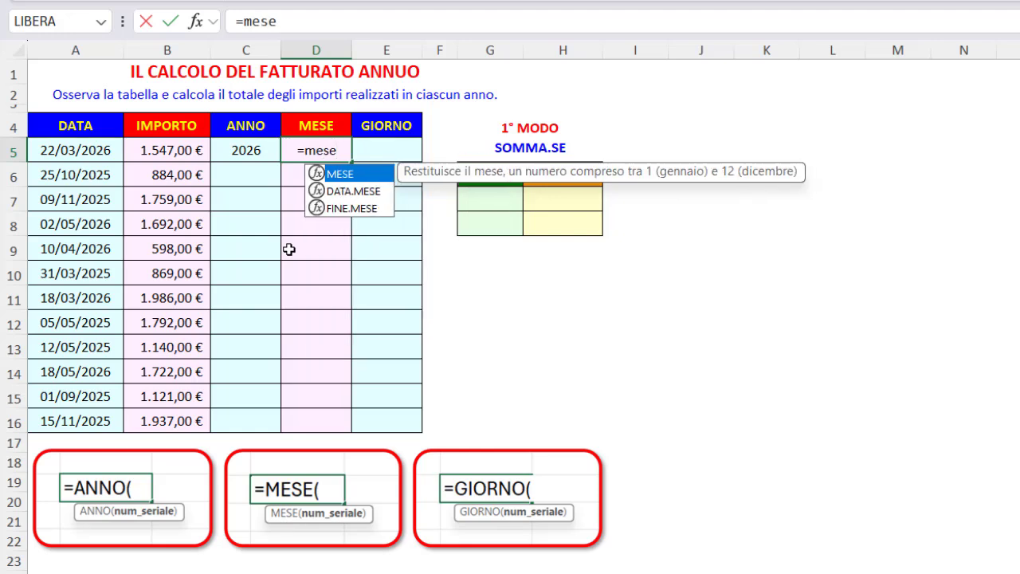
pyautogui.press('Tab')
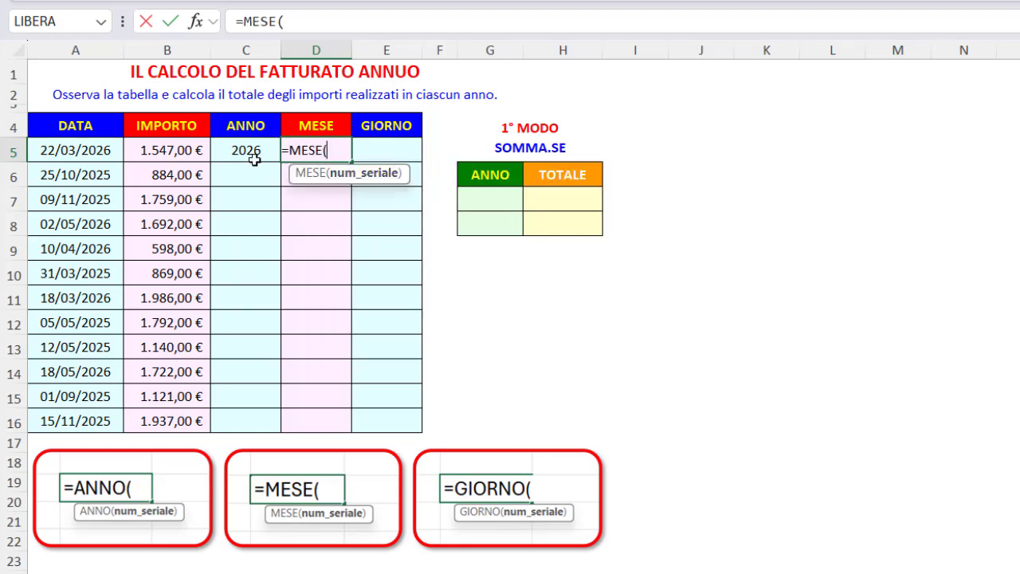
pyautogui.click(90, 150)
pyautogui.press('Return')
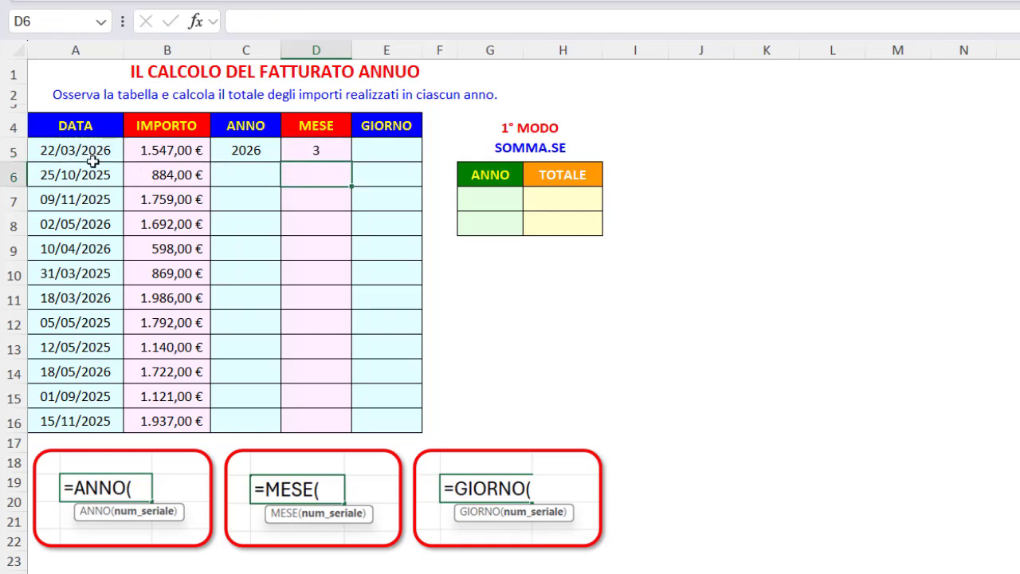
# Extract the day of the first date in E5 with =GIORNO(A5) and fill the formulas of C5:E5 down to row 16
pyautogui.click(379, 152)
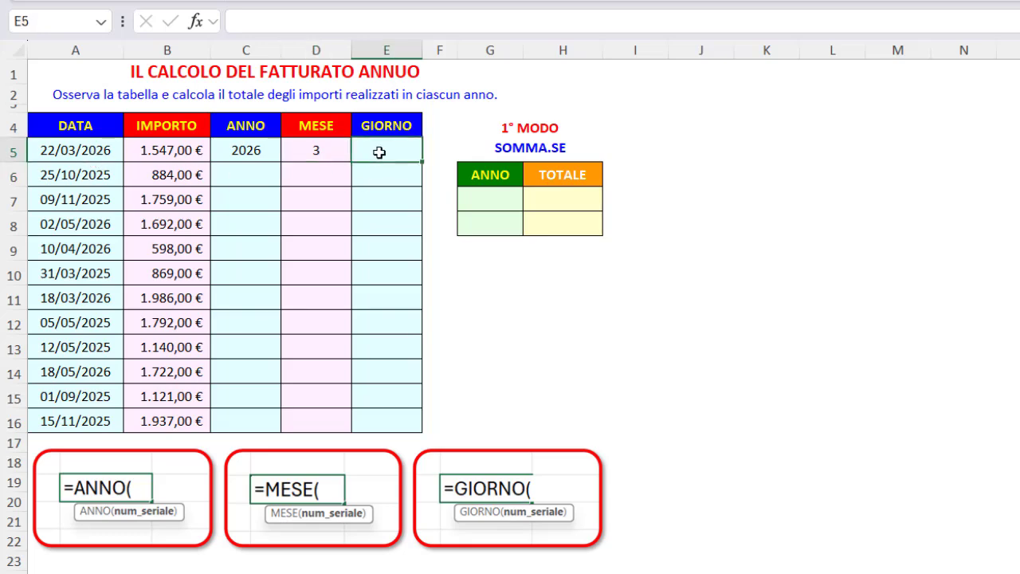
pyautogui.write('=gio')
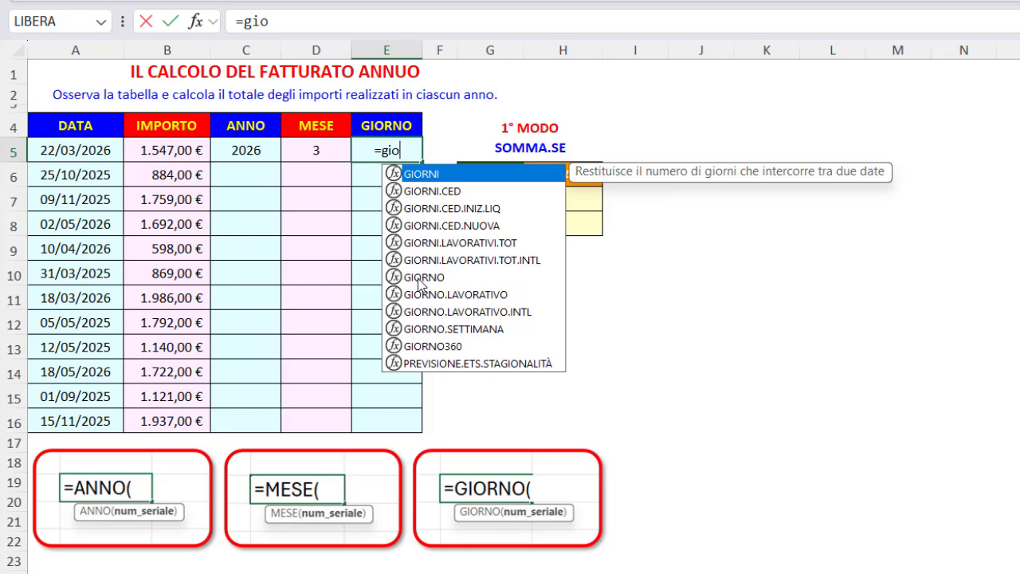
pyautogui.doubleClick(417, 278)
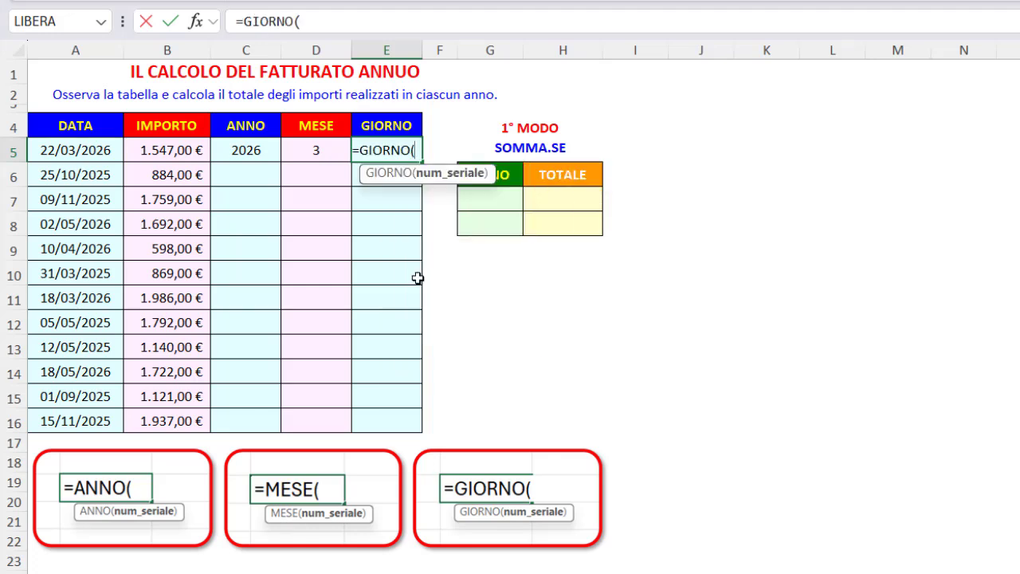
pyautogui.click(106, 150)
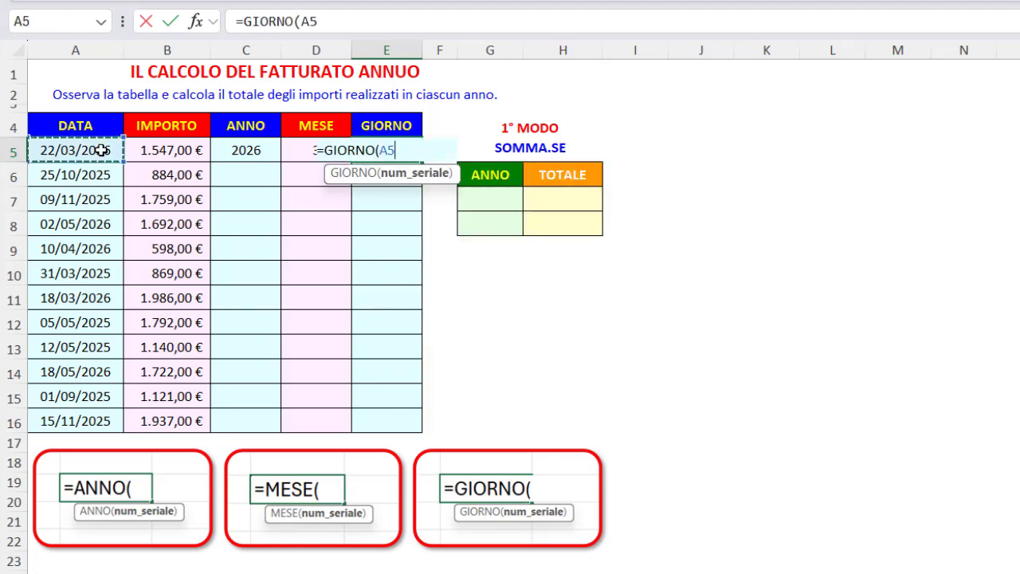
pyautogui.press('Return')
pyautogui.moveTo(239, 151); pyautogui.dragTo(389, 151)
pyautogui.doubleClick(420, 162)
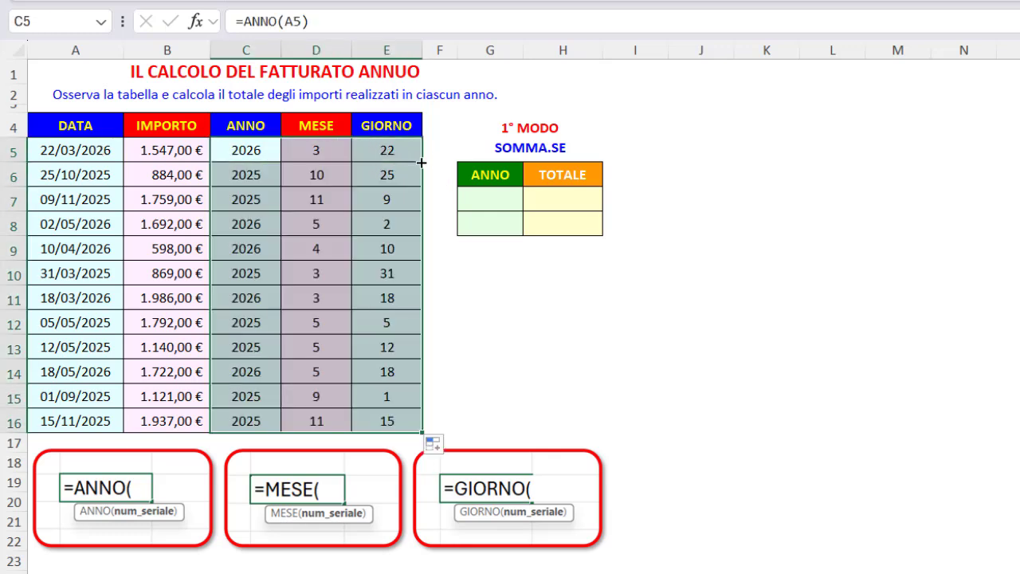
# List the distinct years in the summary table by entering =UNICI(C5:C16) in G7
pyautogui.click(486, 201)
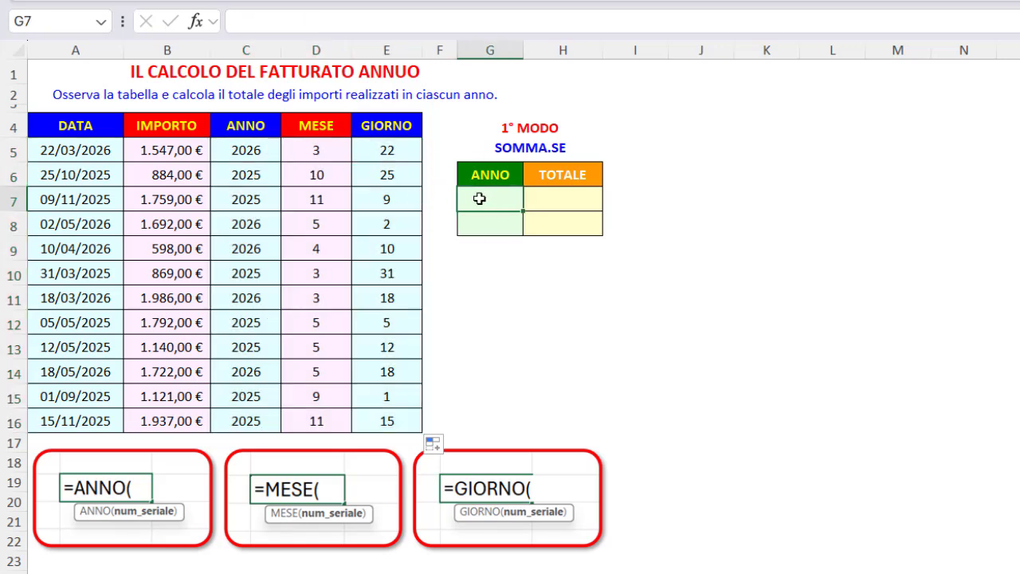
pyautogui.write('=uni')
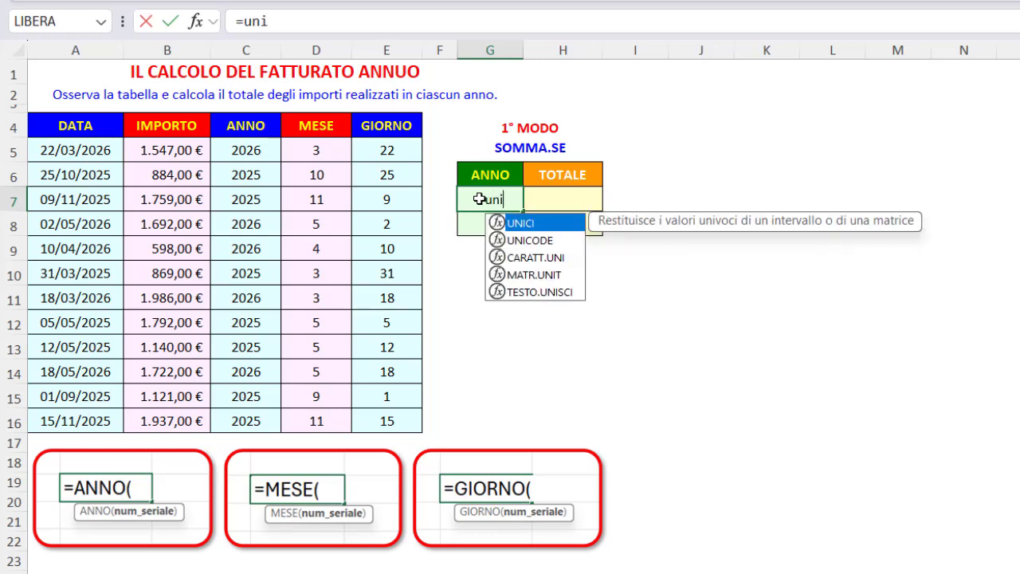
pyautogui.doubleClick(518, 223)
pyautogui.moveTo(250, 148); pyautogui.dragTo(222, 416)
pyautogui.press('Return')
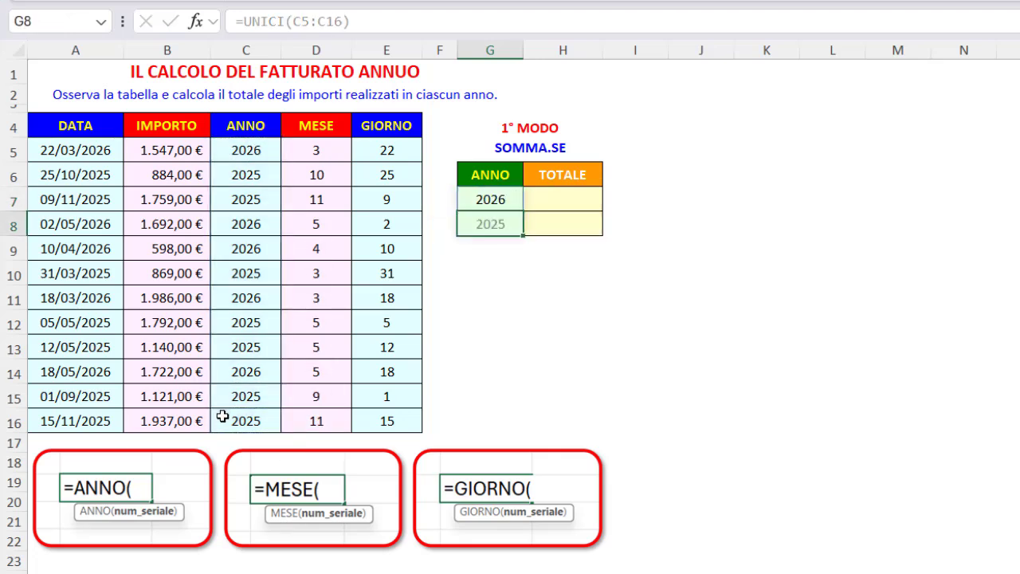
# Sort the distinct years in ascending order by wrapping the G7 formula as =DATI.ORDINA(UNICI(C5:C16))
pyautogui.click(470, 199)
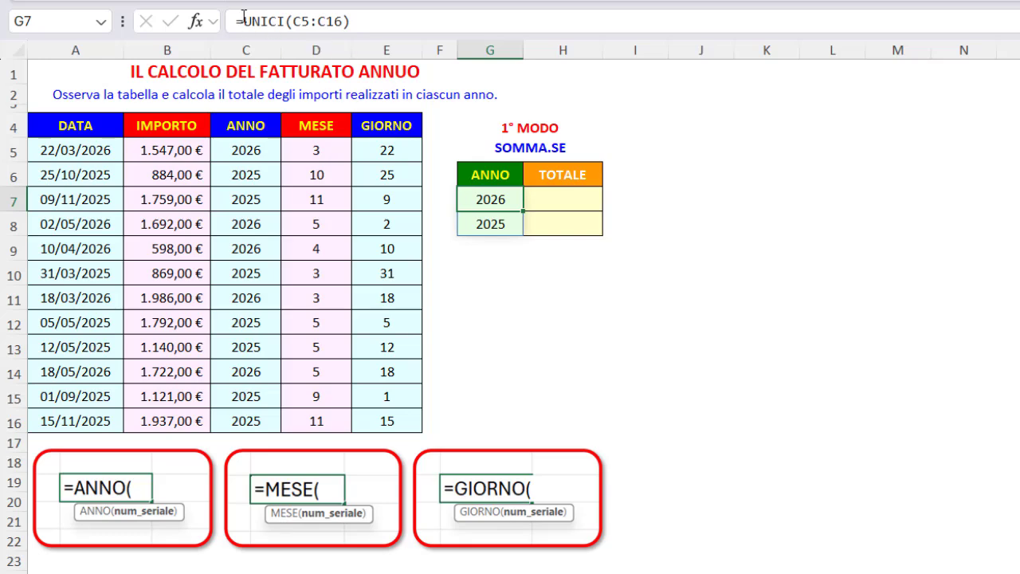
pyautogui.click(245, 22)
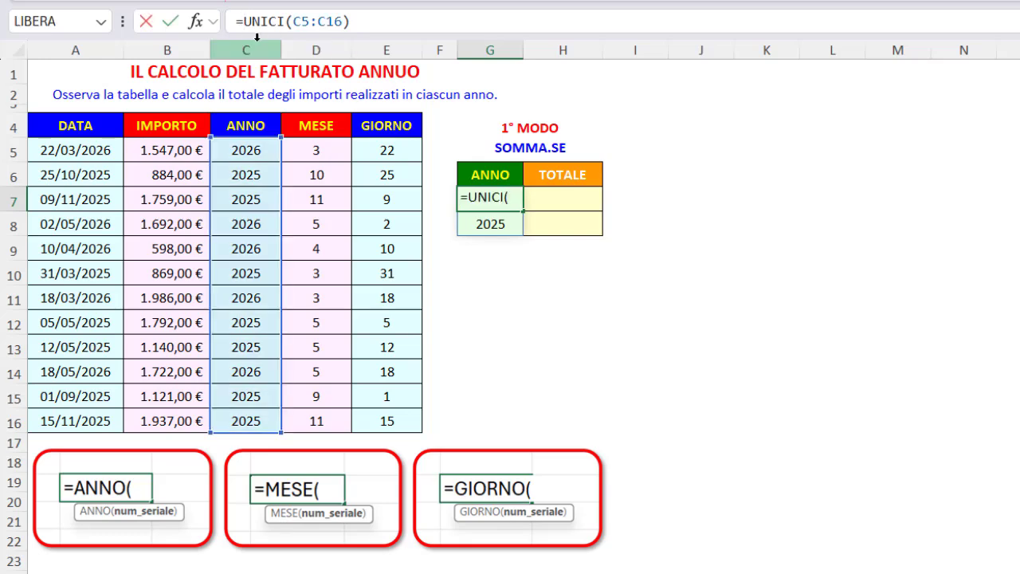
pyautogui.write('dati')
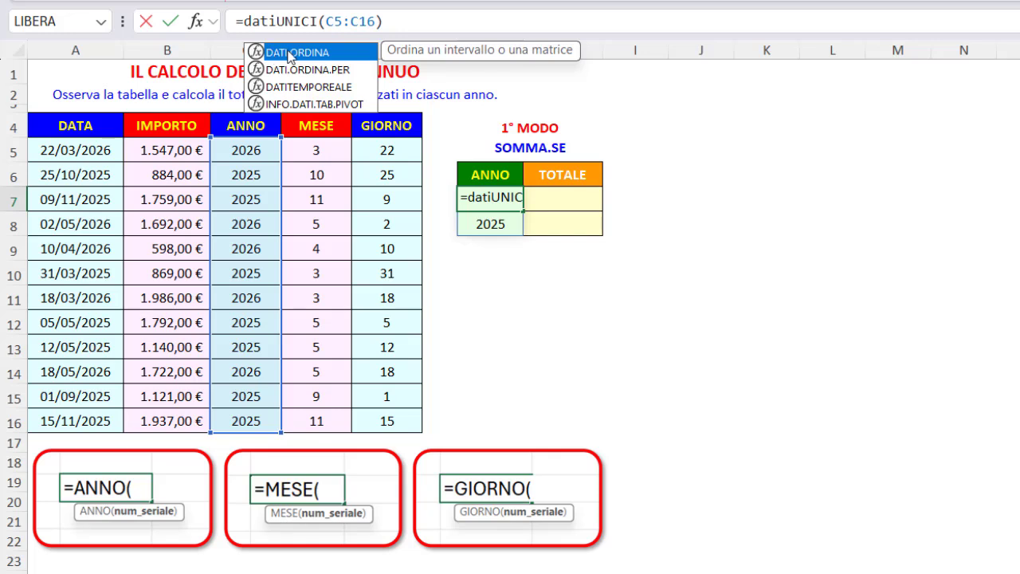
pyautogui.doubleClick(289, 52)
pyautogui.click(474, 18)
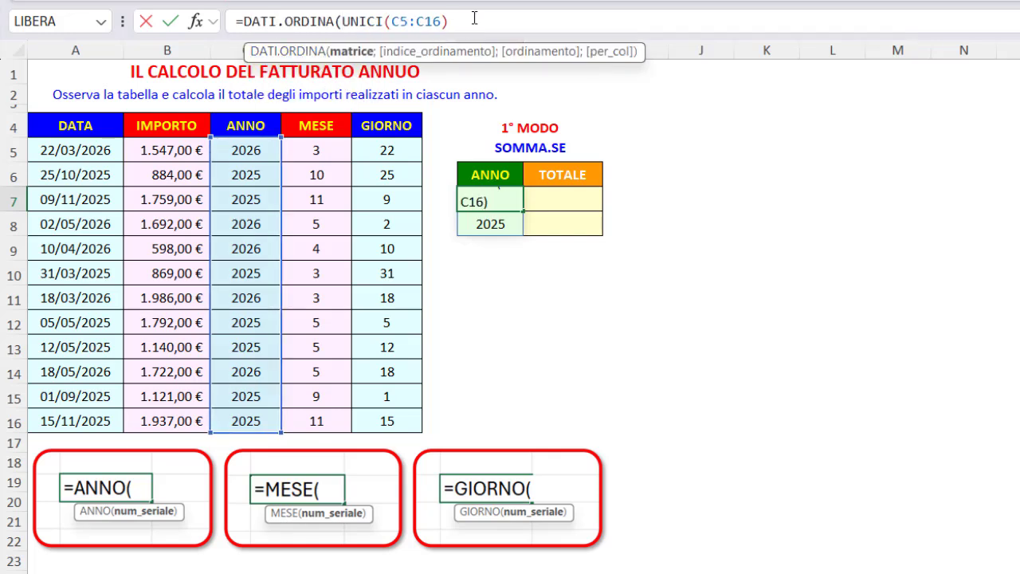
pyautogui.press('Return')
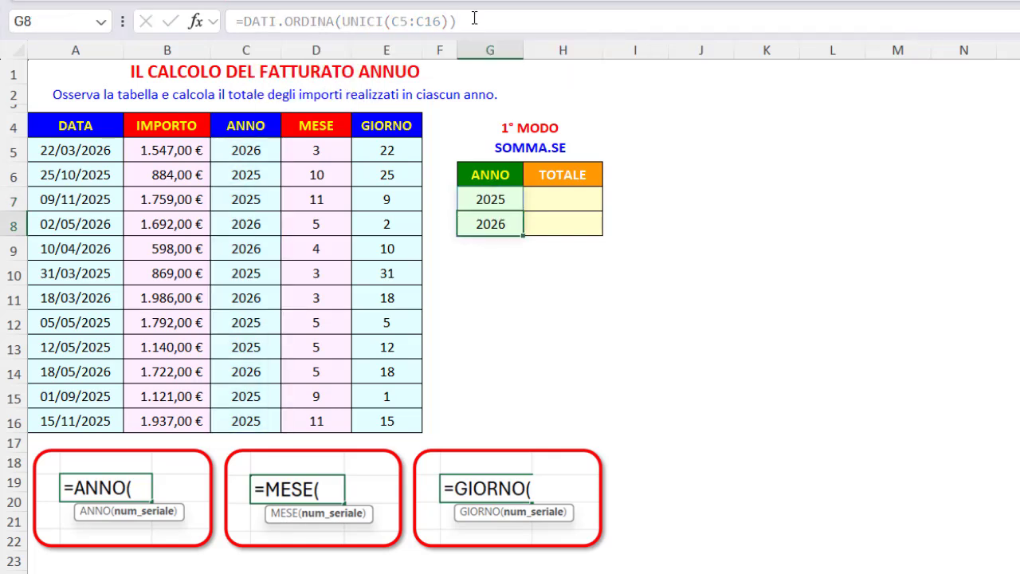
# Total the first year's amounts by entering =SOMMA.SE($C$5:$C$16;G7;$B$5:$B$16) in H7
pyautogui.click(541, 202)
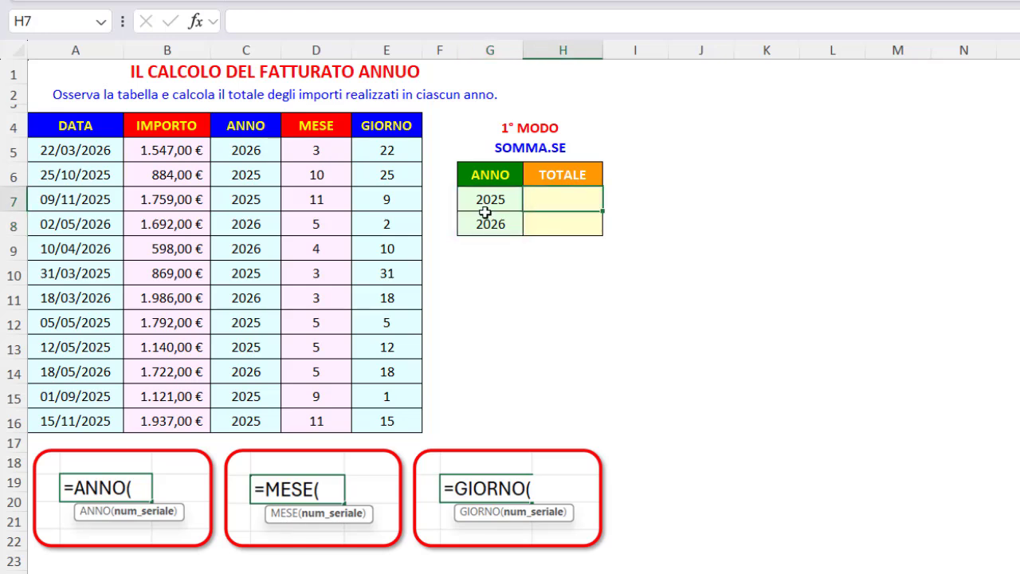
pyautogui.write('=som')
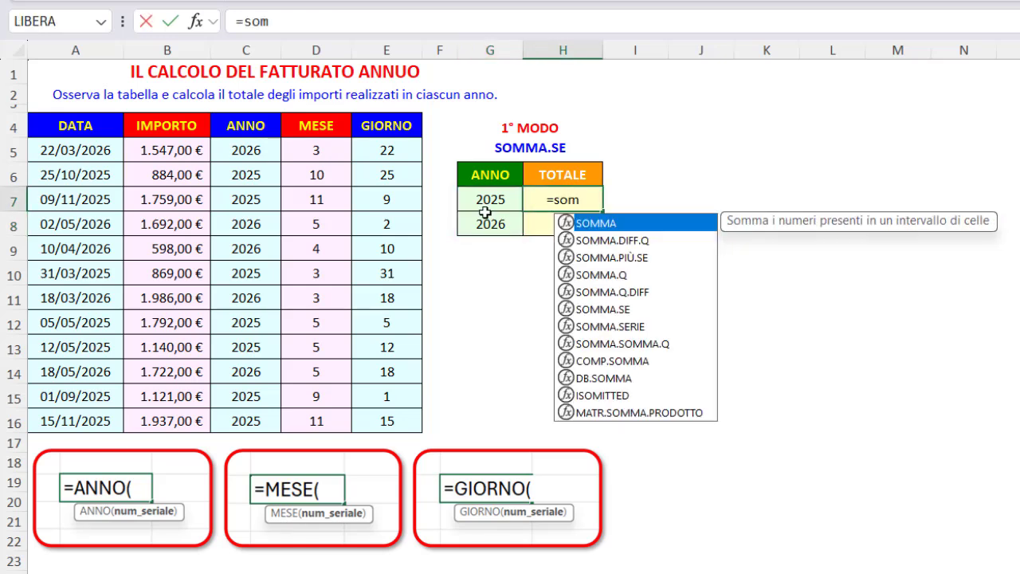
pyautogui.doubleClick(594, 310)
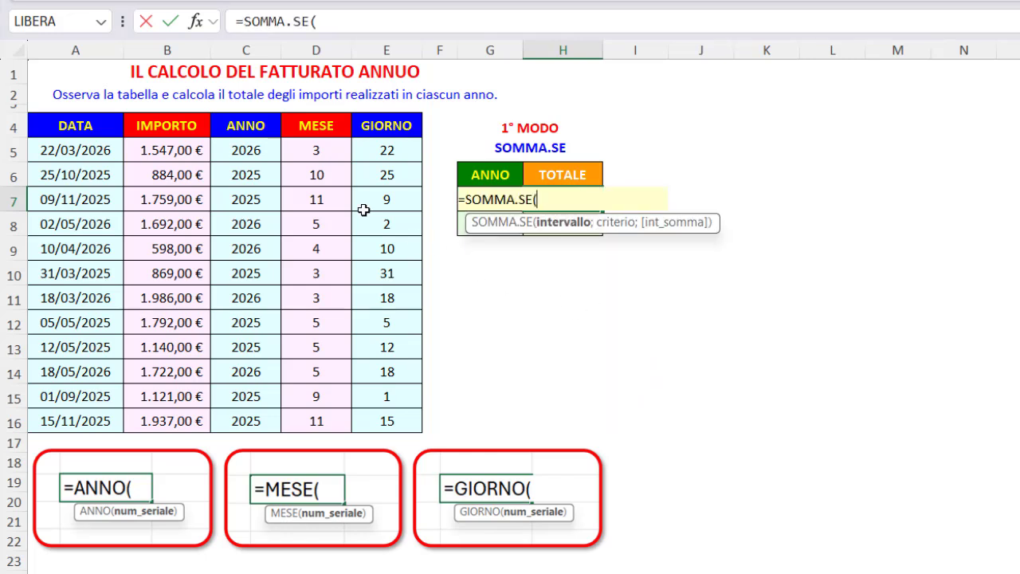
pyautogui.moveTo(267, 154); pyautogui.dragTo(239, 418)
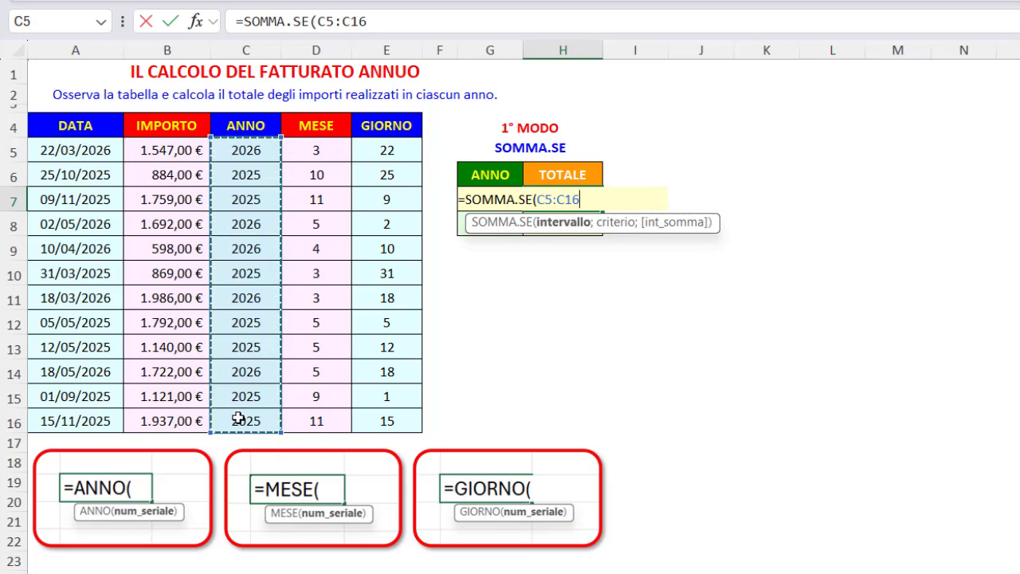
pyautogui.press('F4')
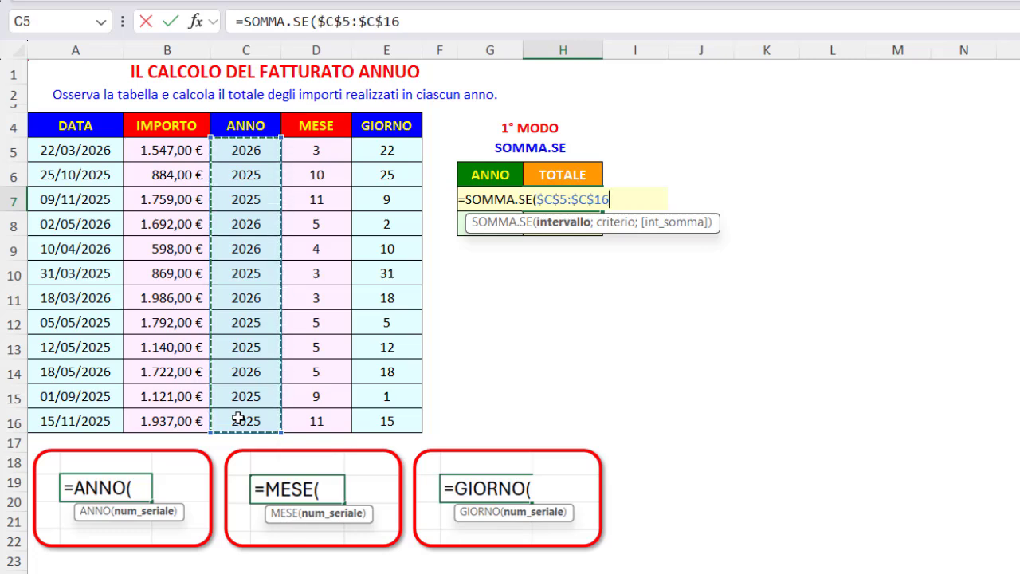
pyautogui.write(';')
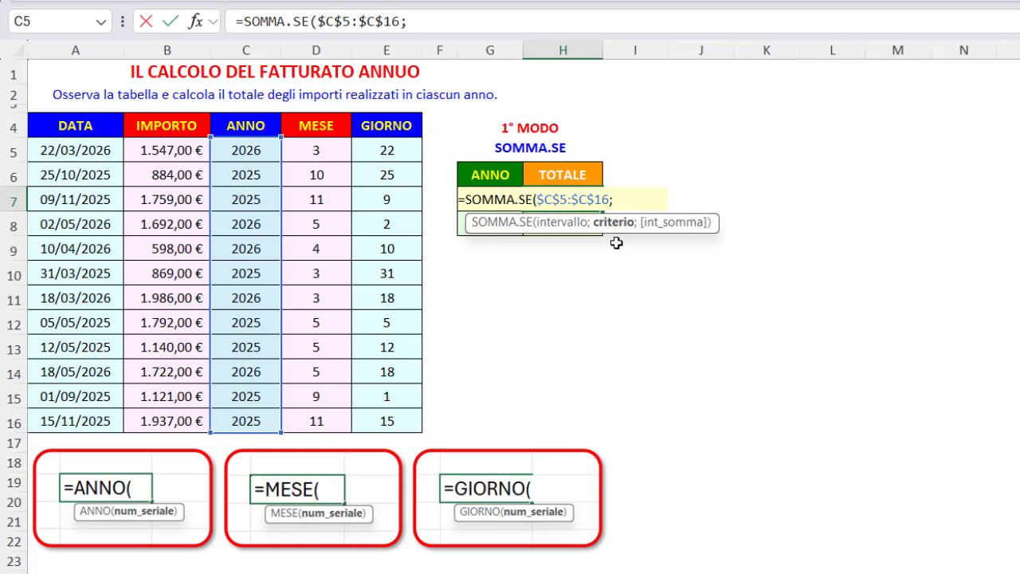
pyautogui.write('G7')
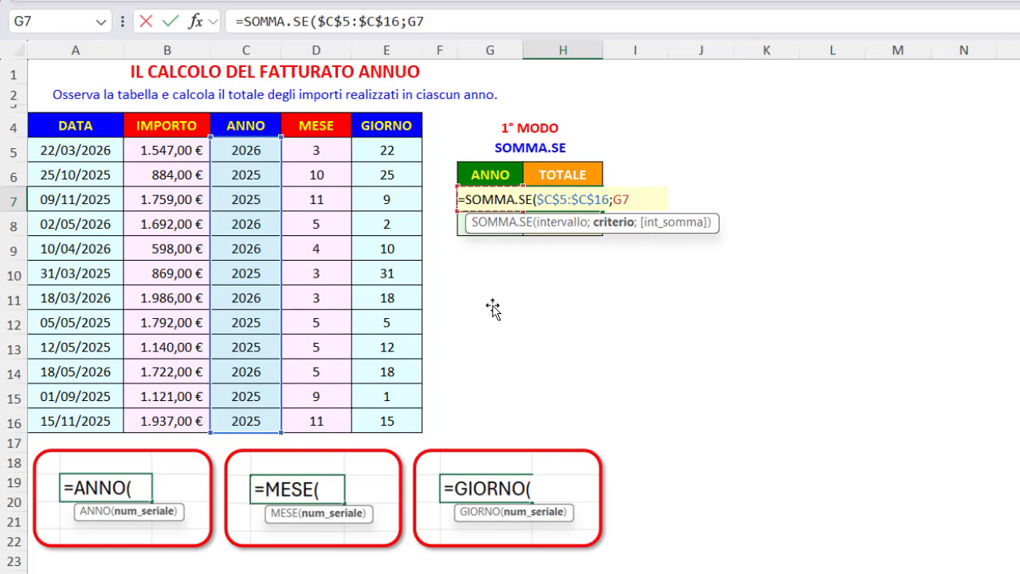
pyautogui.write(';')
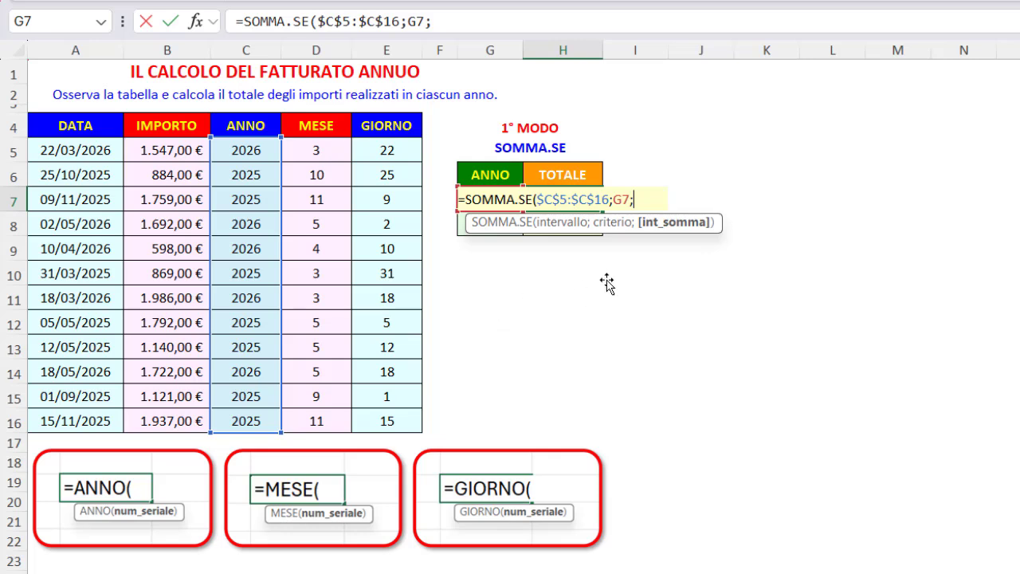
pyautogui.moveTo(179, 150); pyautogui.dragTo(160, 421)
pyautogui.press('F4')
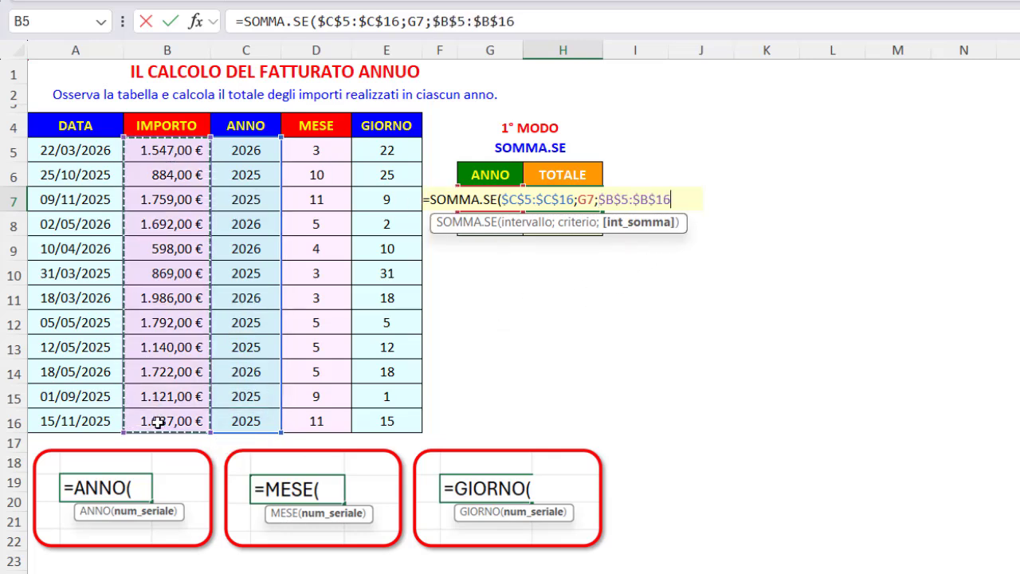
pyautogui.press('Return')
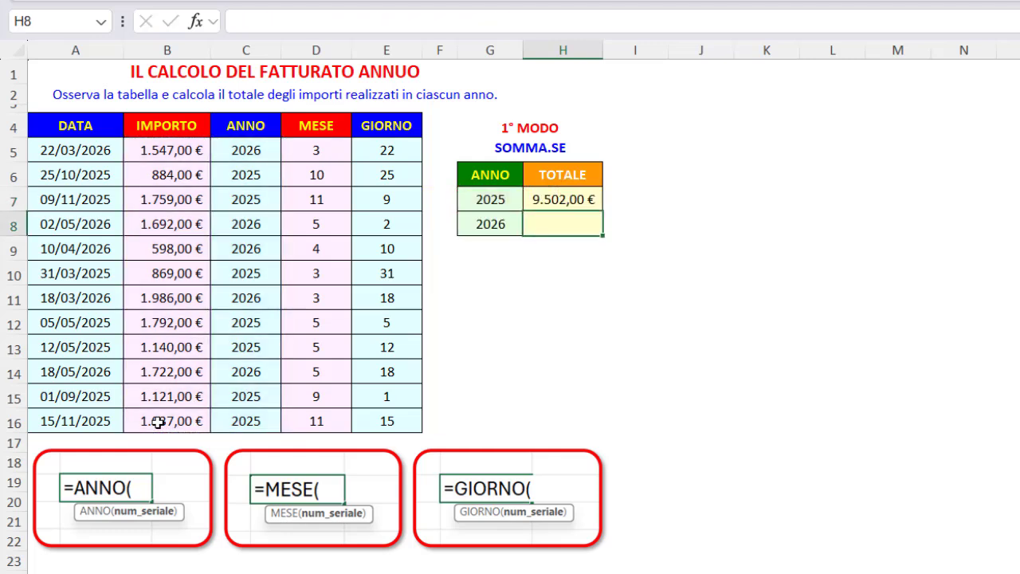
# Fill the SOMMA.SE total formula from H7 down to H8
pyautogui.click(561, 194)
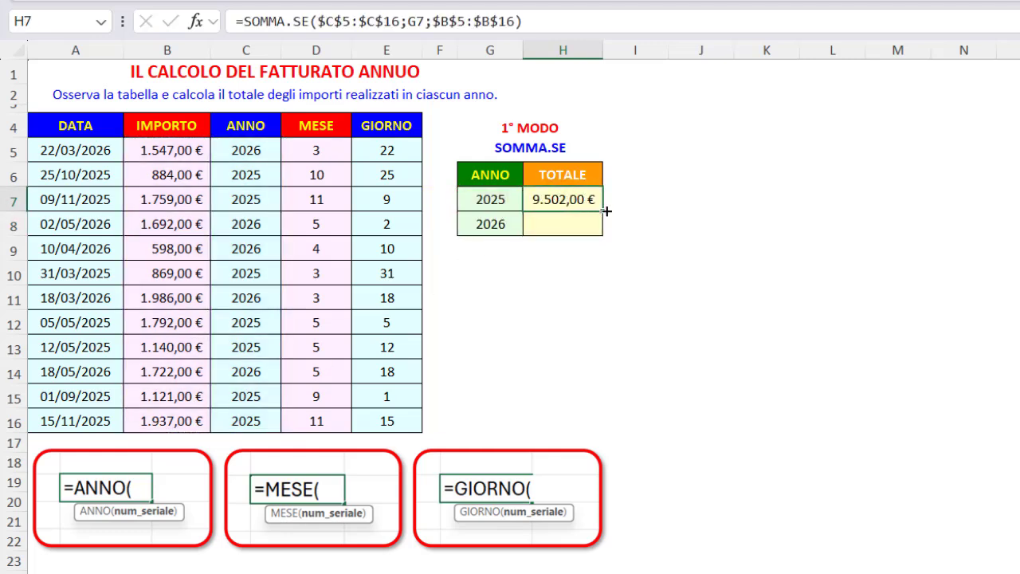
pyautogui.moveTo(603, 212); pyautogui.dragTo(604, 234)
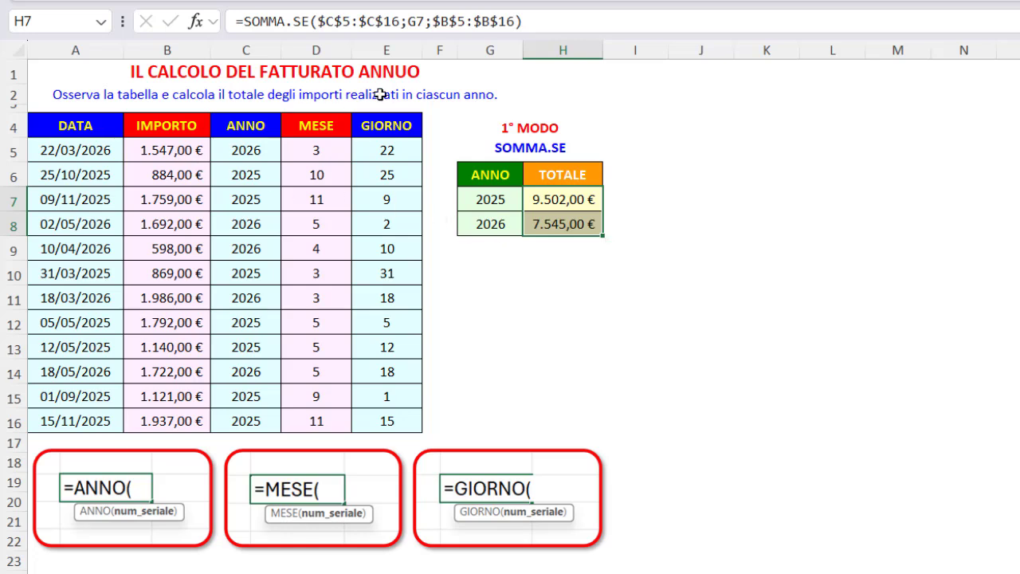
pyautogui.click(443, 76)
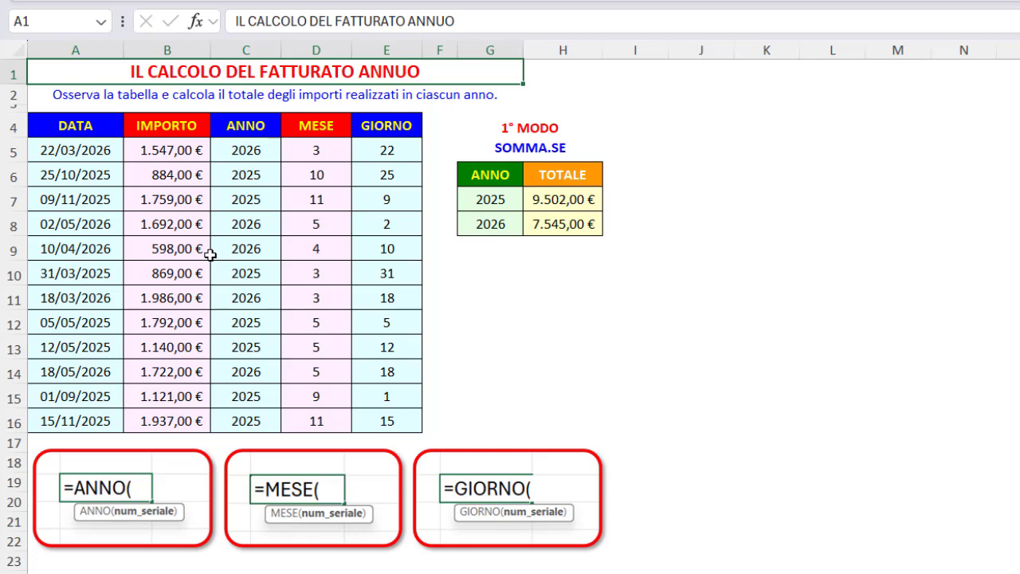
# Inspect the year formula in G13 and the total formula in H13 of the FORMULE MATRICIALI table
pyautogui.click(99, 152)
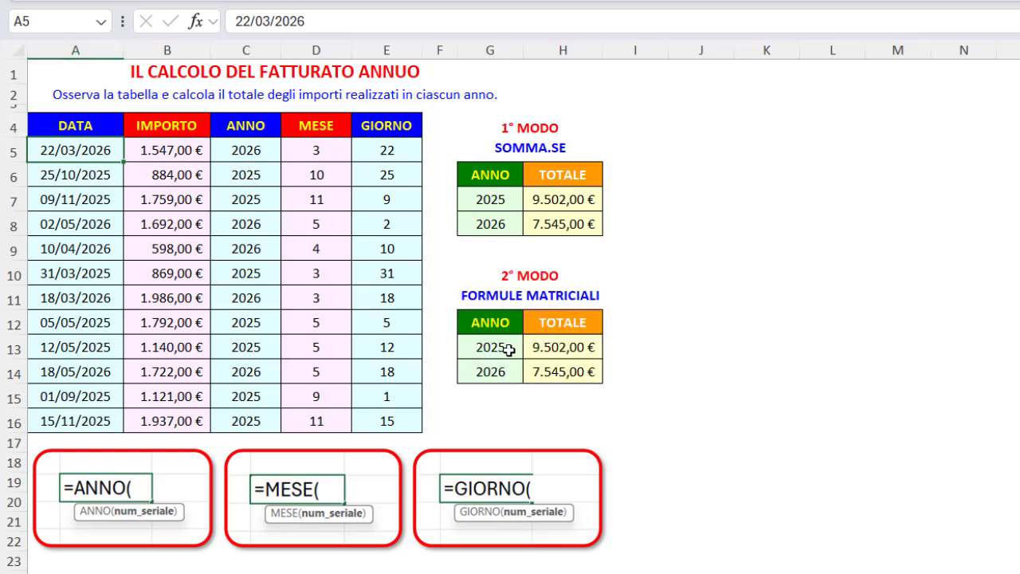
pyautogui.click(509, 351)
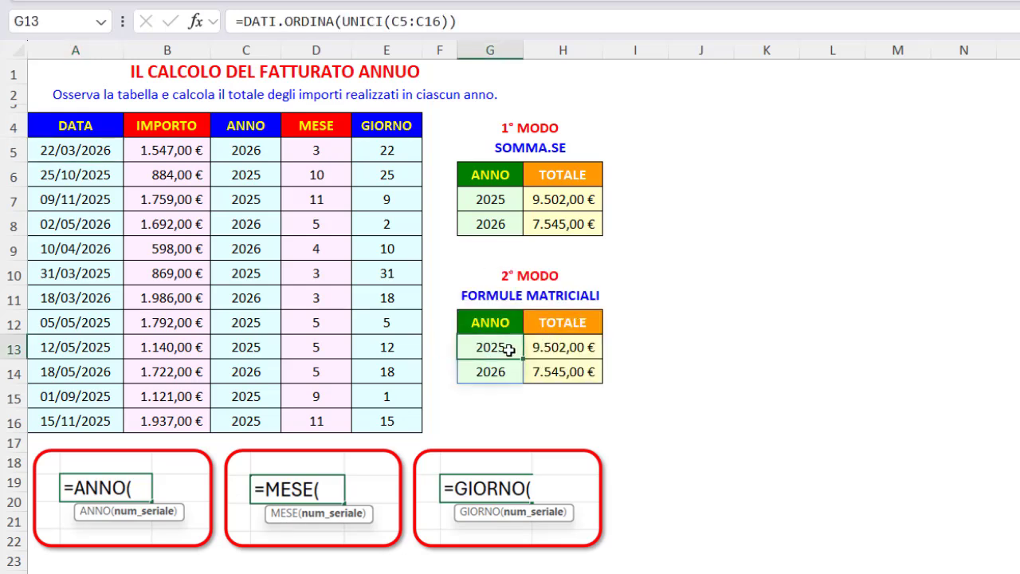
pyautogui.click(559, 348)
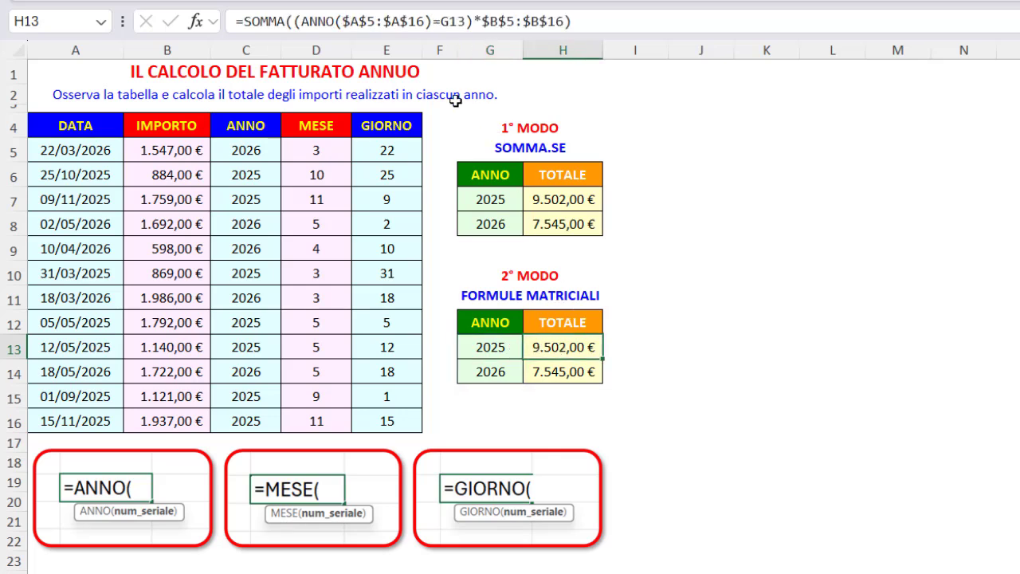
# Preview the evaluated arrays inside the H13 formula: the year comparison ANNO($A$5:$A$16)=G13, the amounts $B$5:$B$16, and their product
pyautogui.click(303, 22)
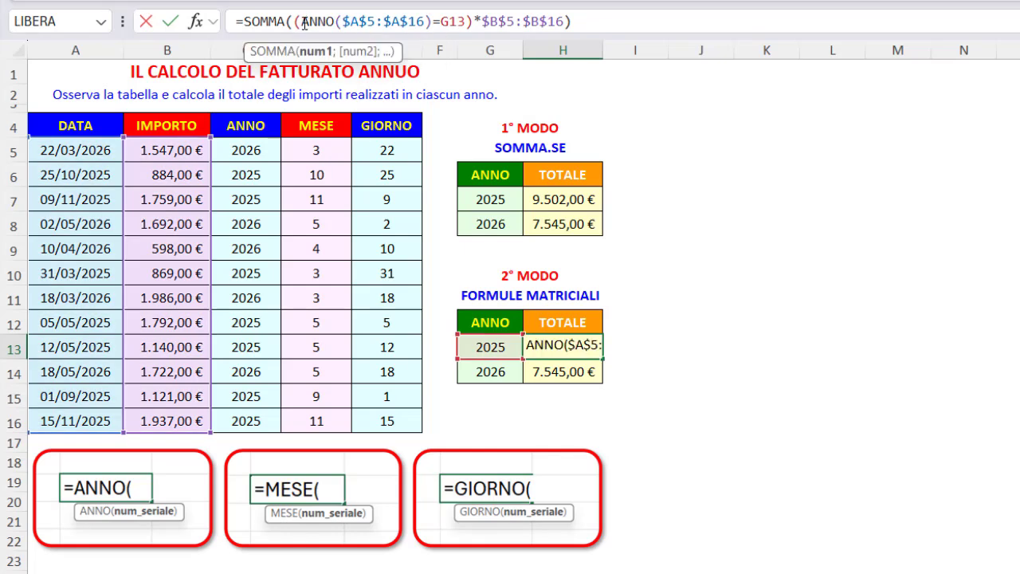
pyautogui.moveTo(304, 22); pyautogui.dragTo(469, 22)
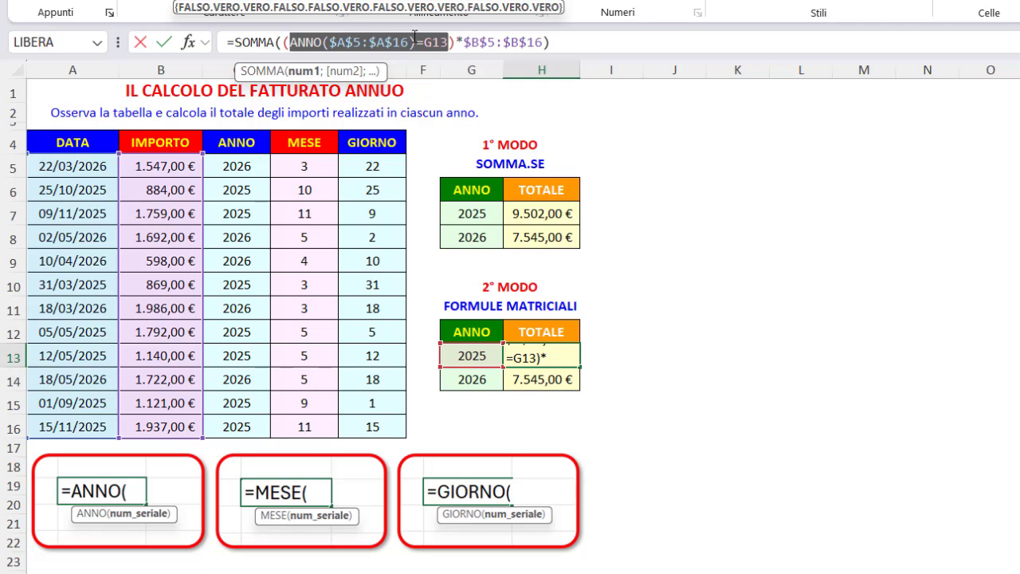
pyautogui.moveTo(464, 42); pyautogui.dragTo(534, 45)
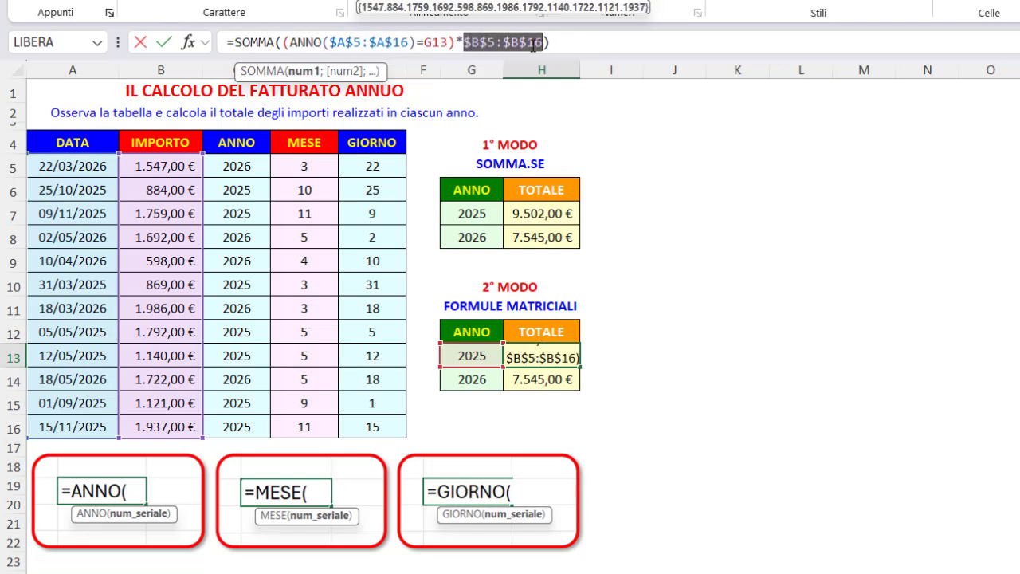
pyautogui.click(284, 42)
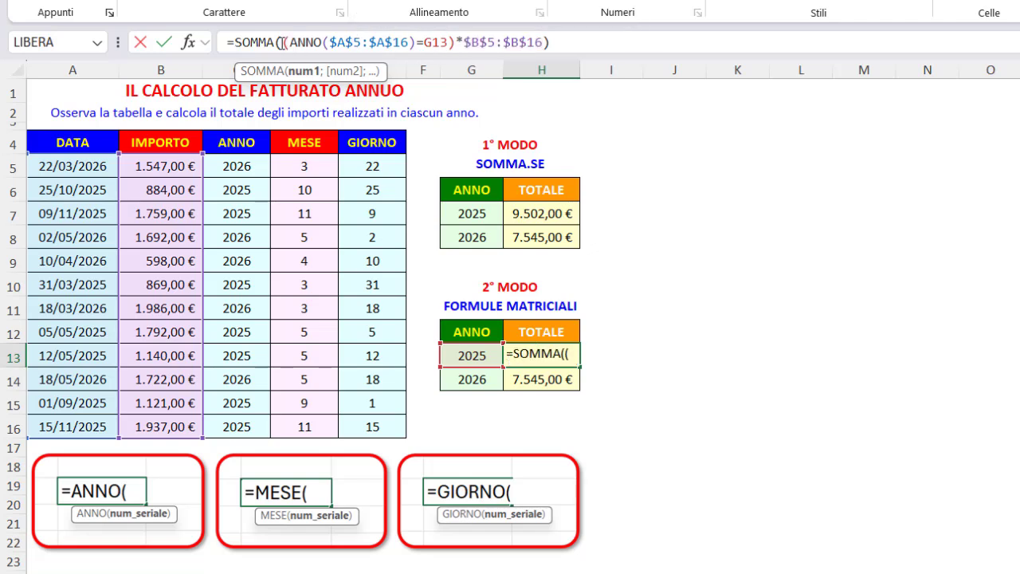
pyautogui.moveTo(284, 42); pyautogui.dragTo(544, 48)
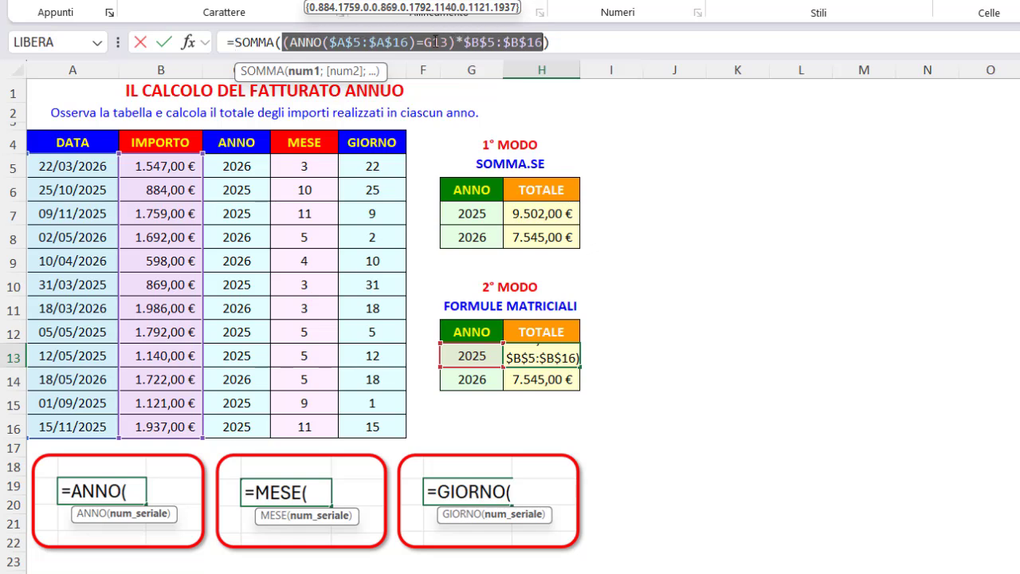
pyautogui.press('Return')
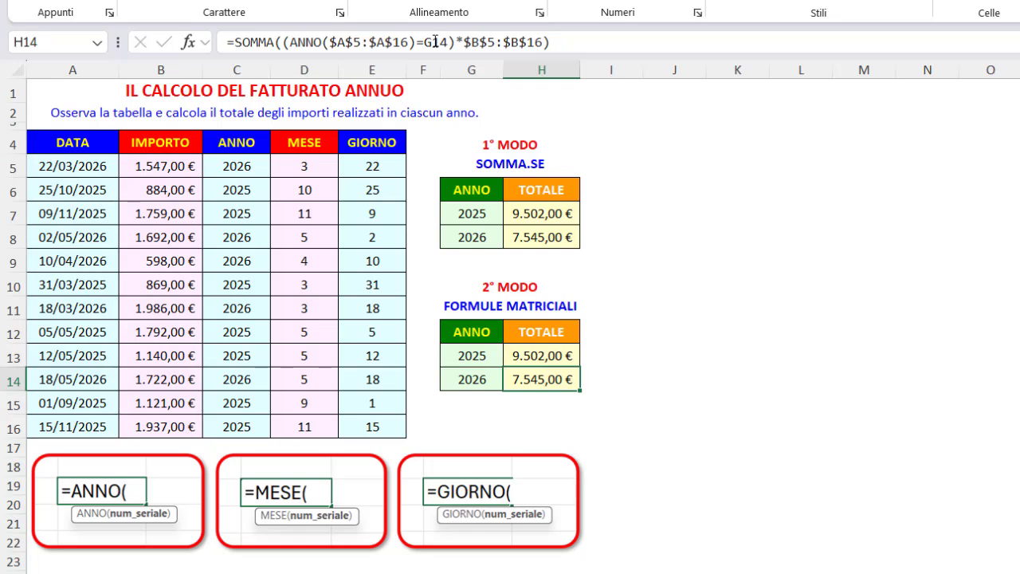
# On the CREA UNA DATA sheet, inspect the concatenation formula in F6 and the TESTO.UNISCI formula in F8
pyautogui.click(435, 90)
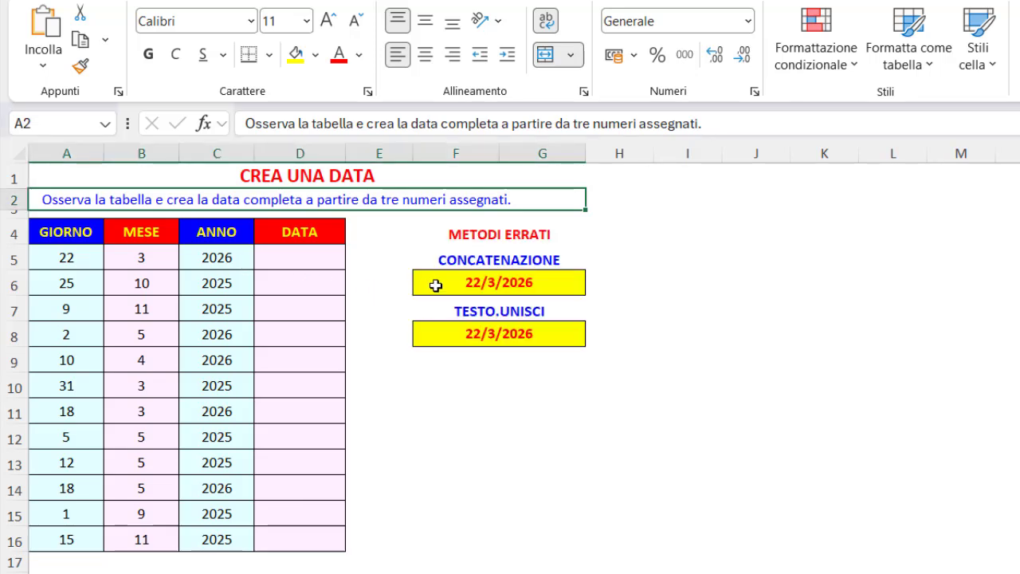
pyautogui.click(435, 285)
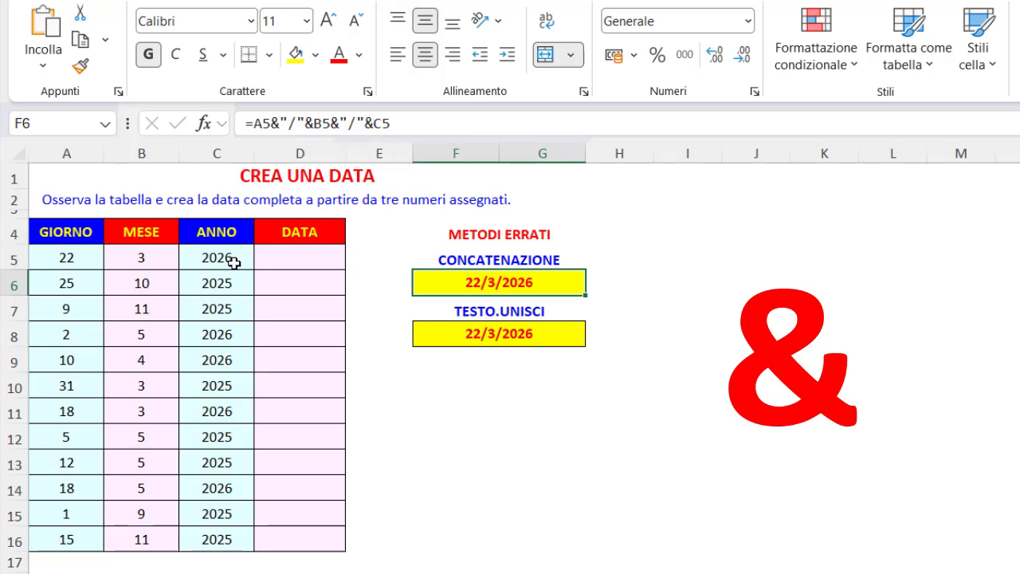
pyautogui.click(432, 334)
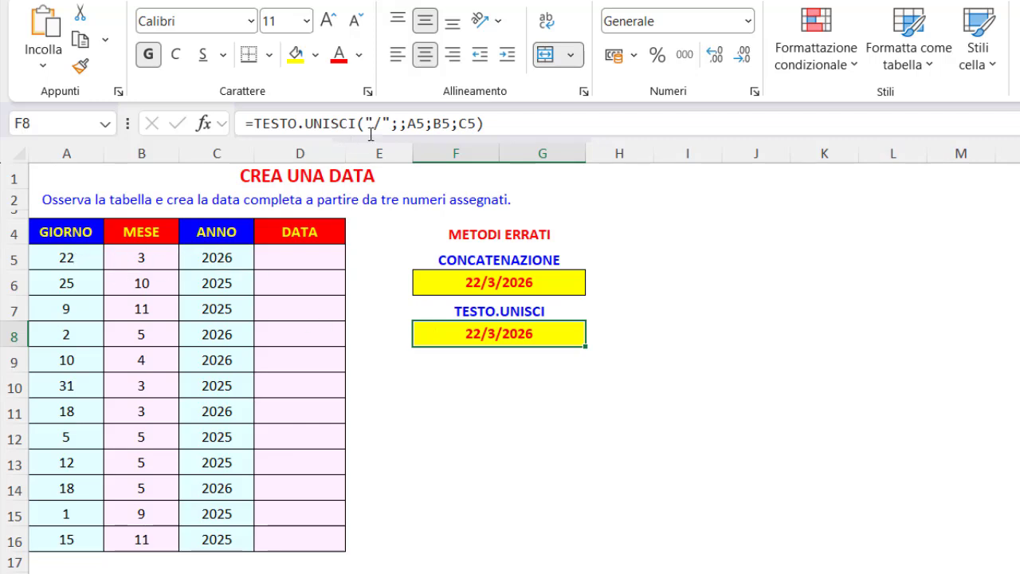
pyautogui.click(420, 234)
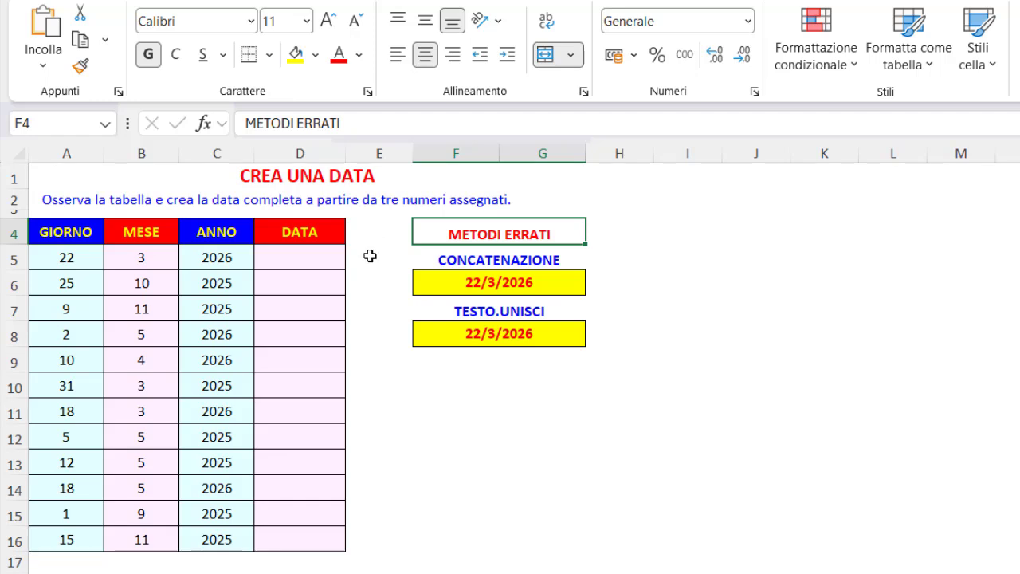
pyautogui.press('Up')
pyautogui.press('Up')
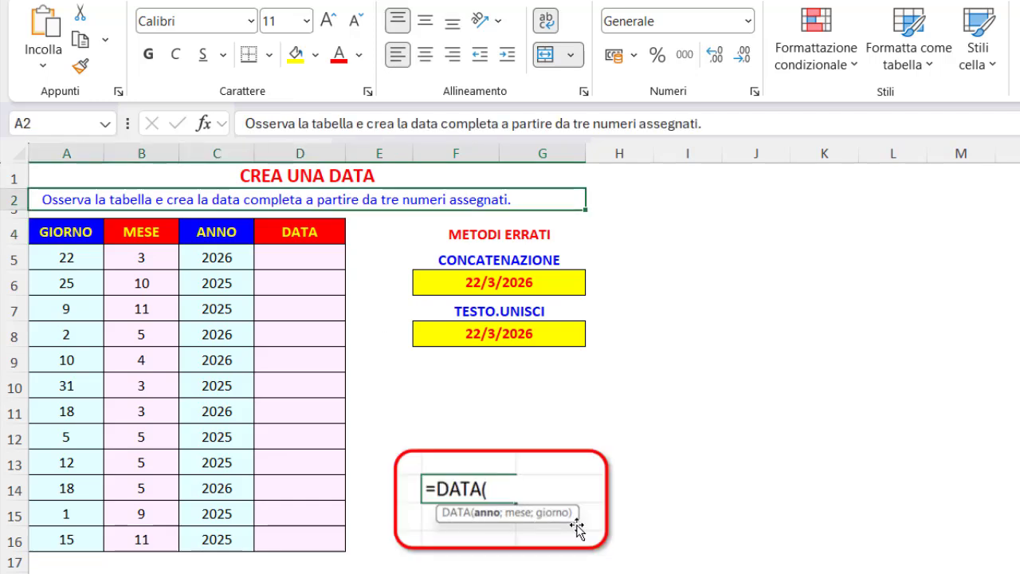
# Build the first complete date from its year, month and day by entering =DATA(C5;B5;A5) in D5
pyautogui.click(303, 259)
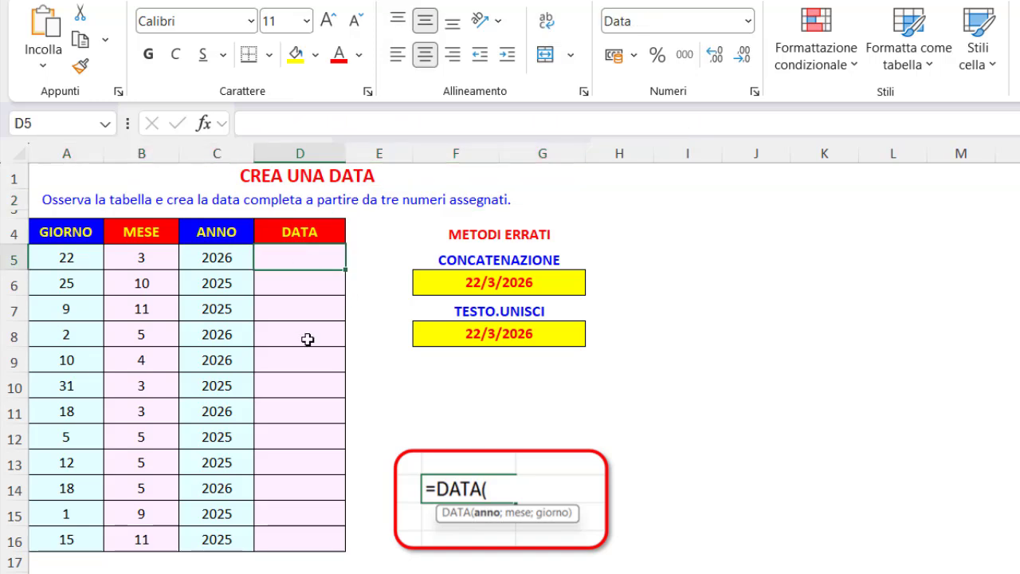
pyautogui.write('=dat')
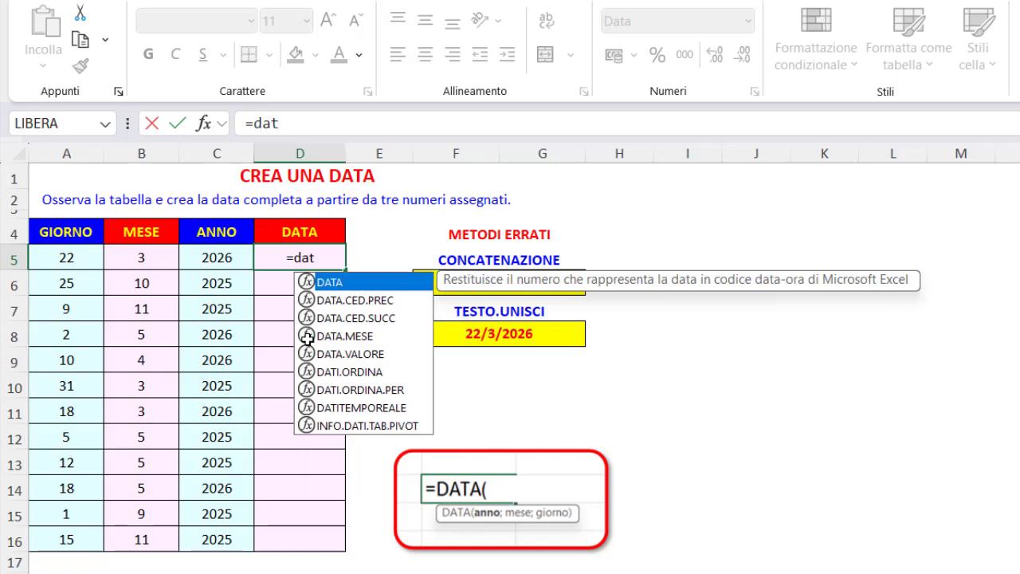
pyautogui.doubleClick(338, 286)
pyautogui.click(219, 259)
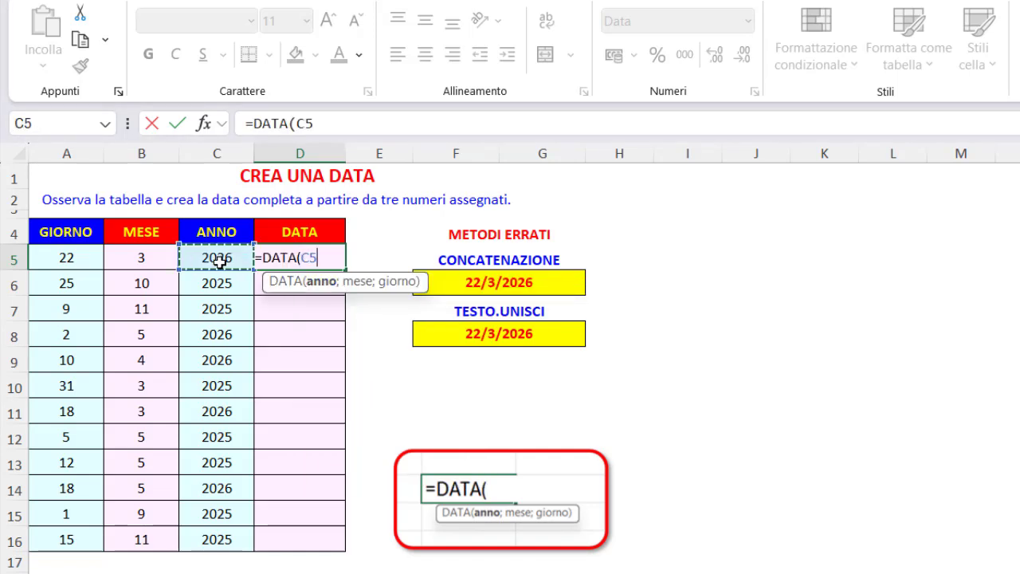
pyautogui.write(';')
pyautogui.click(154, 255)
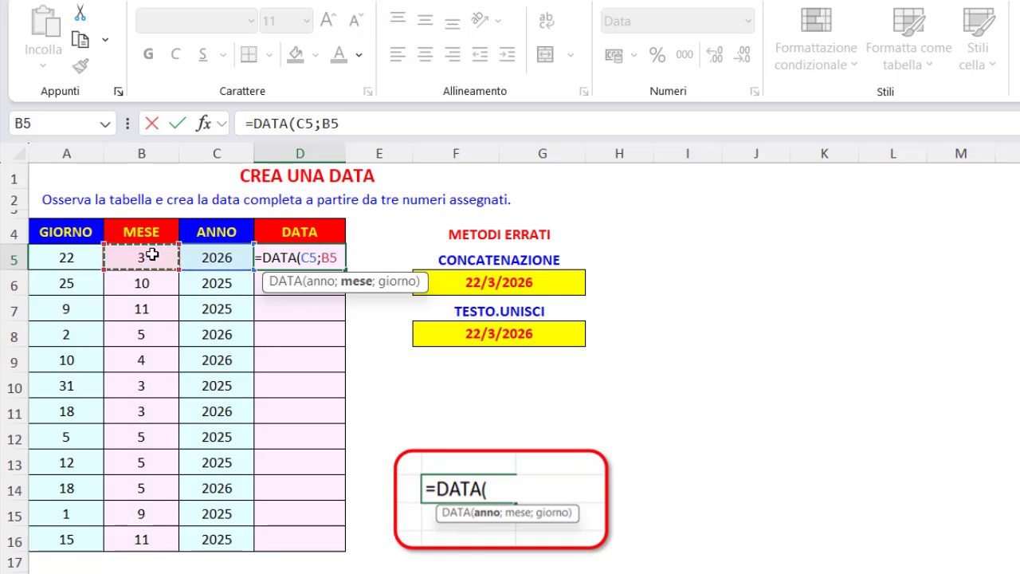
pyautogui.write(';')
pyautogui.click(66, 256)
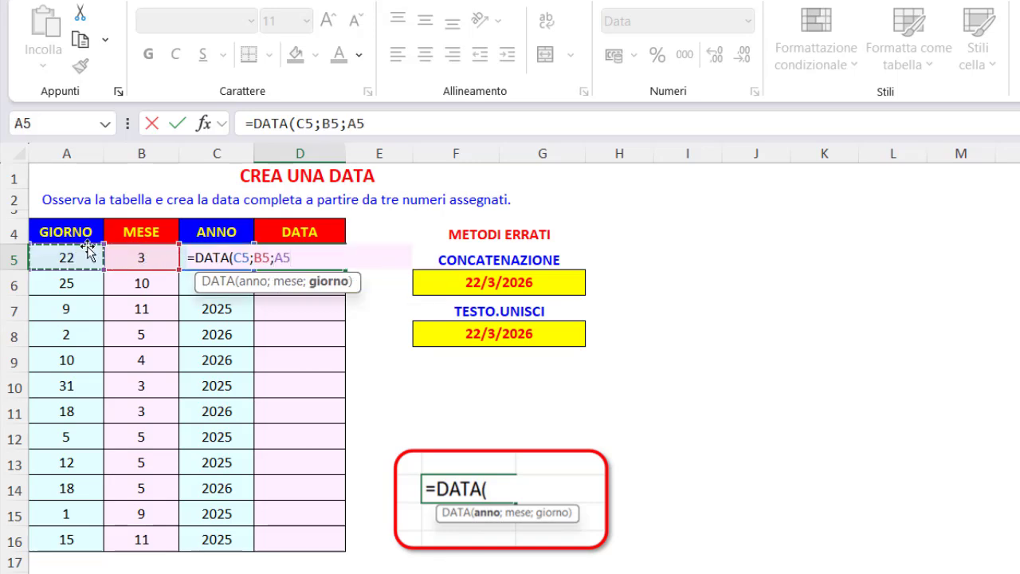
pyautogui.press('Return')
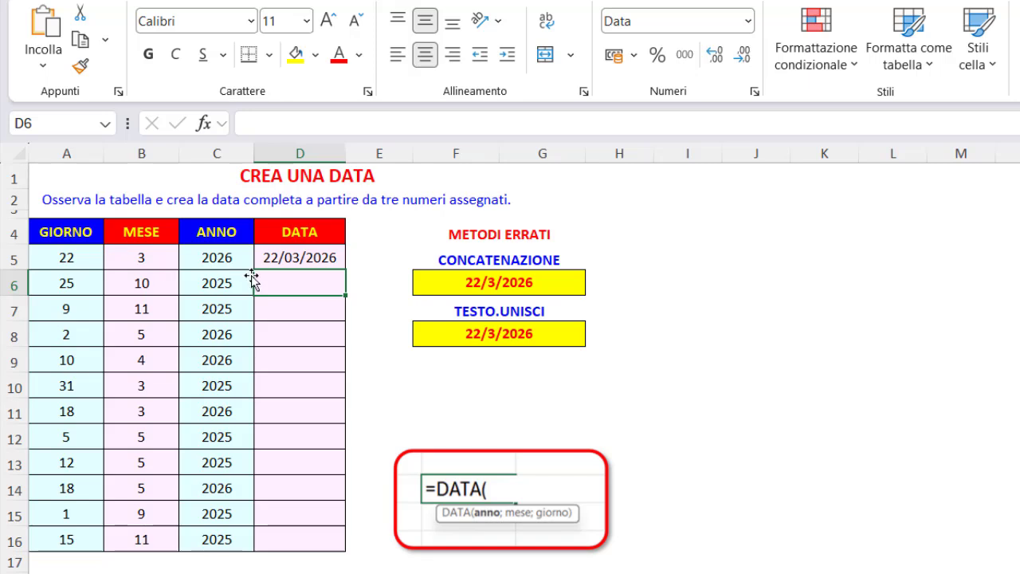
# Apply the Generale number format to D5 to check the date's serial number, and undo the format change
pyautogui.click(279, 258)
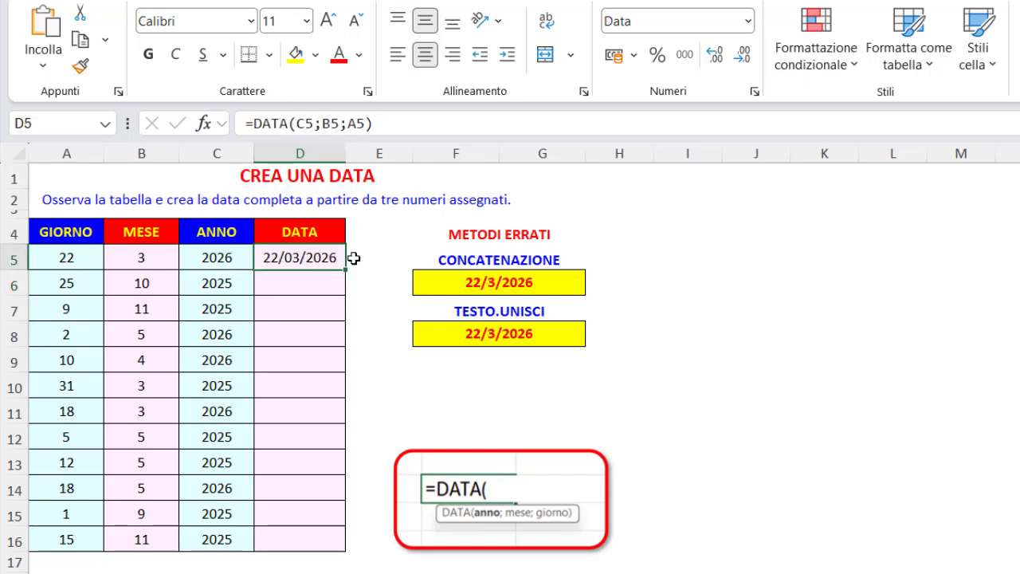
pyautogui.click(748, 24)
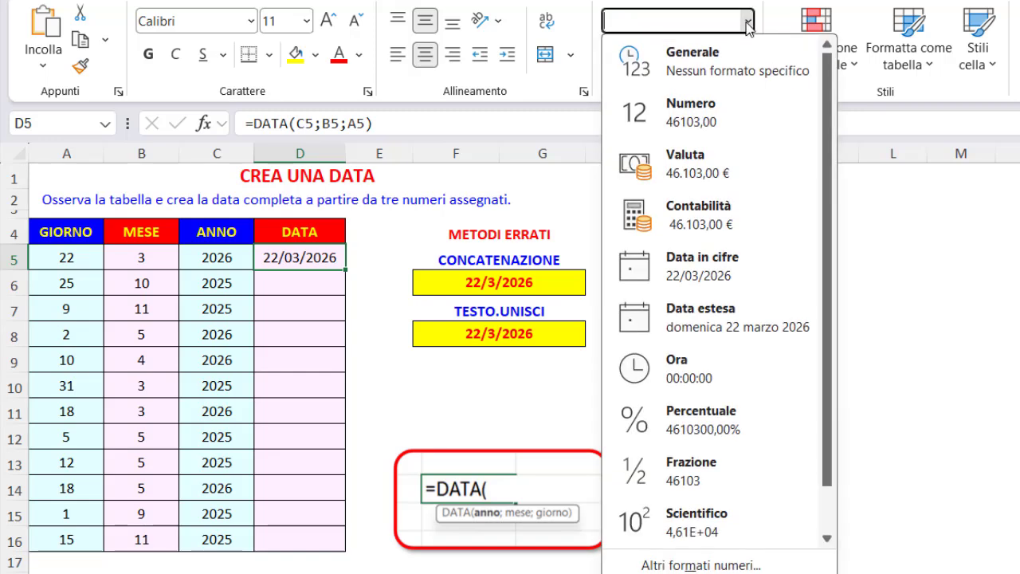
pyautogui.click(700, 63)
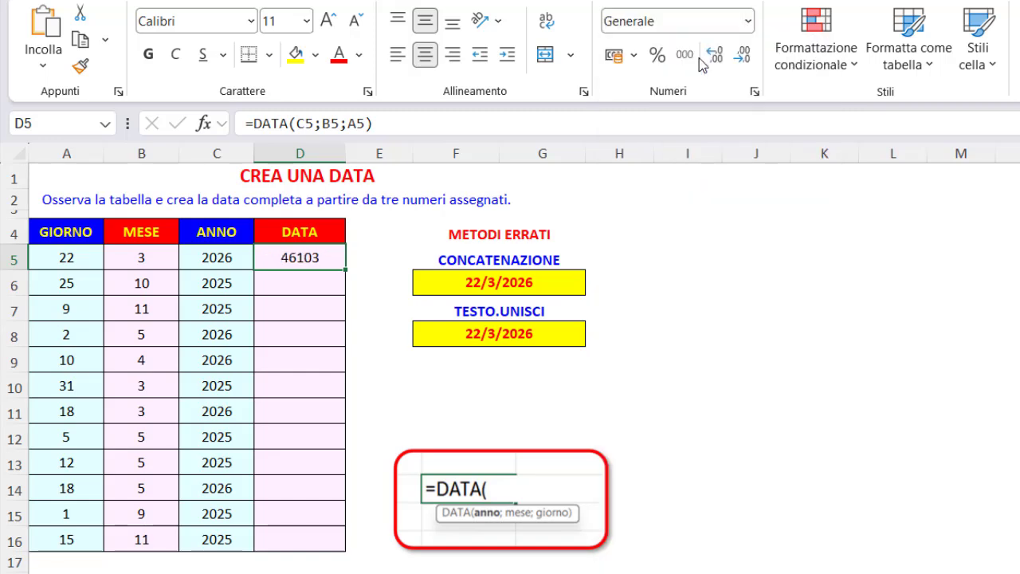
pyautogui.hotkey('ctrl', 'z')
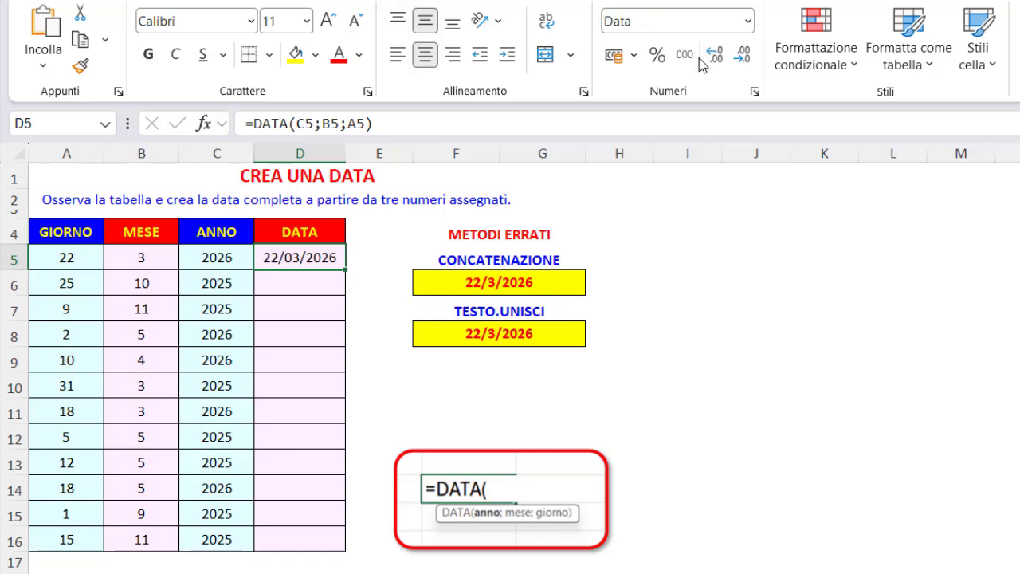
# Compare the concatenation formula in F6 and the TESTO.UNISCI formula in F8 with the DATA formula in D5
pyautogui.click(524, 287)
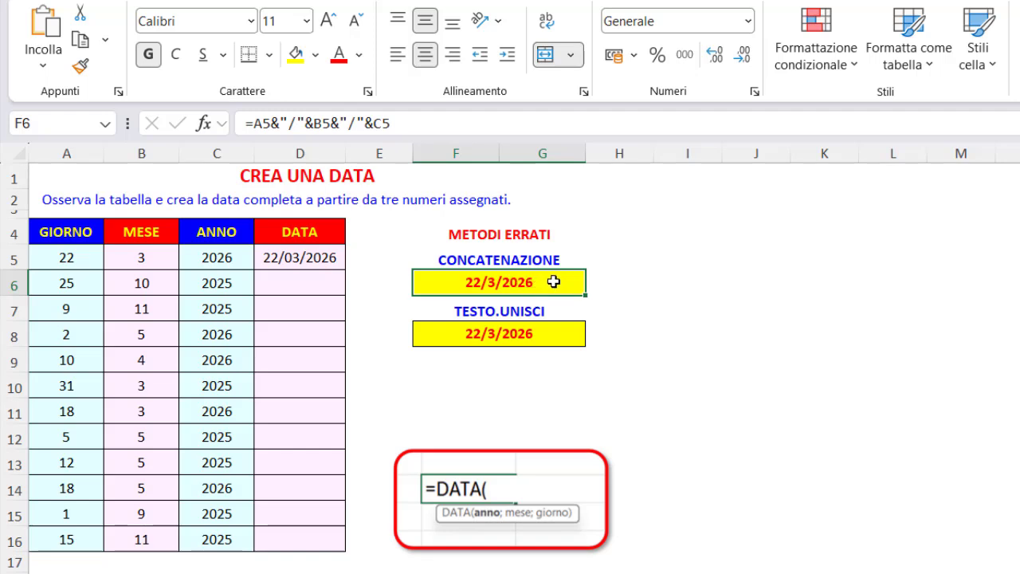
pyautogui.click(550, 334)
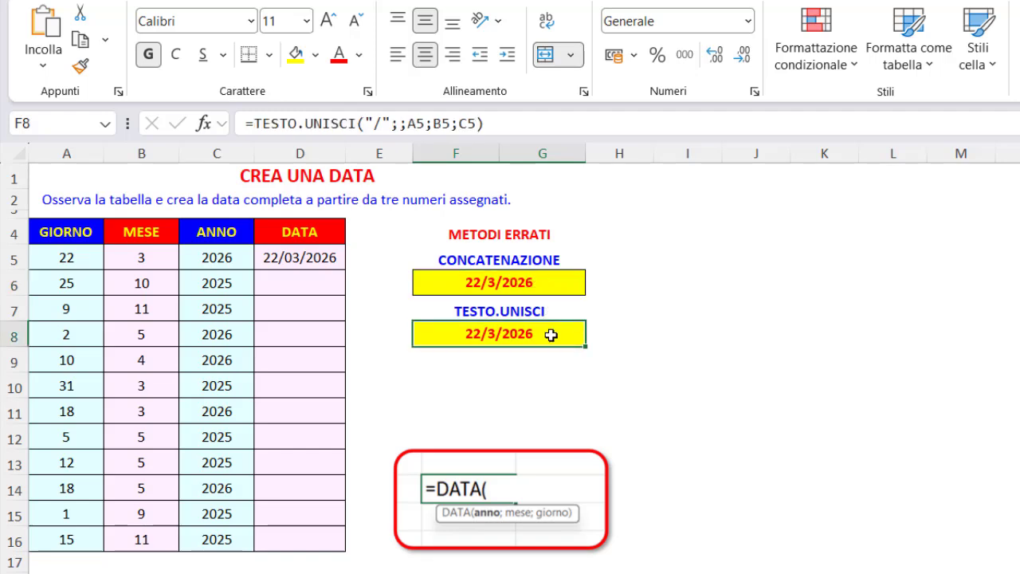
pyautogui.click(551, 289)
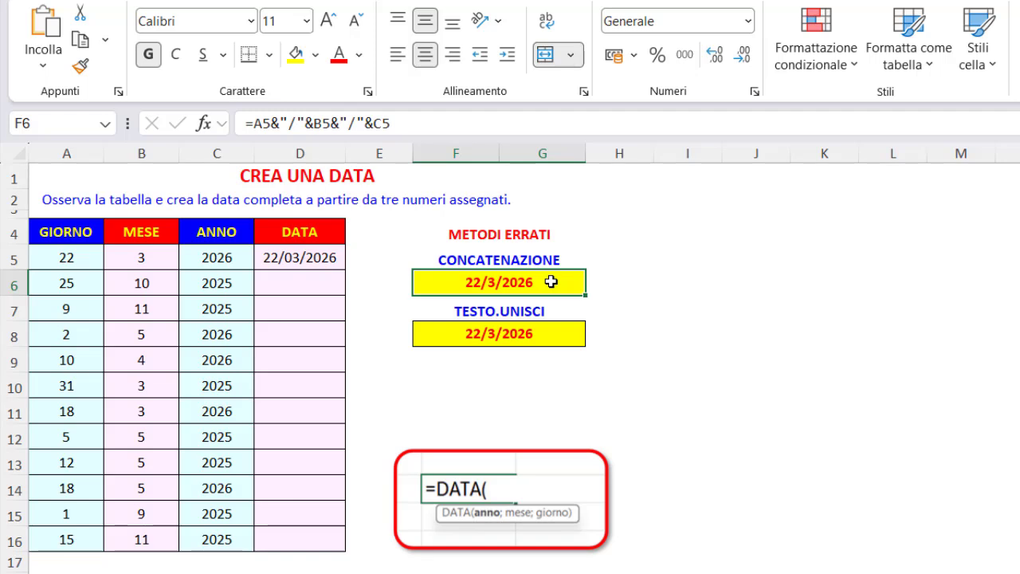
pyautogui.click(551, 331)
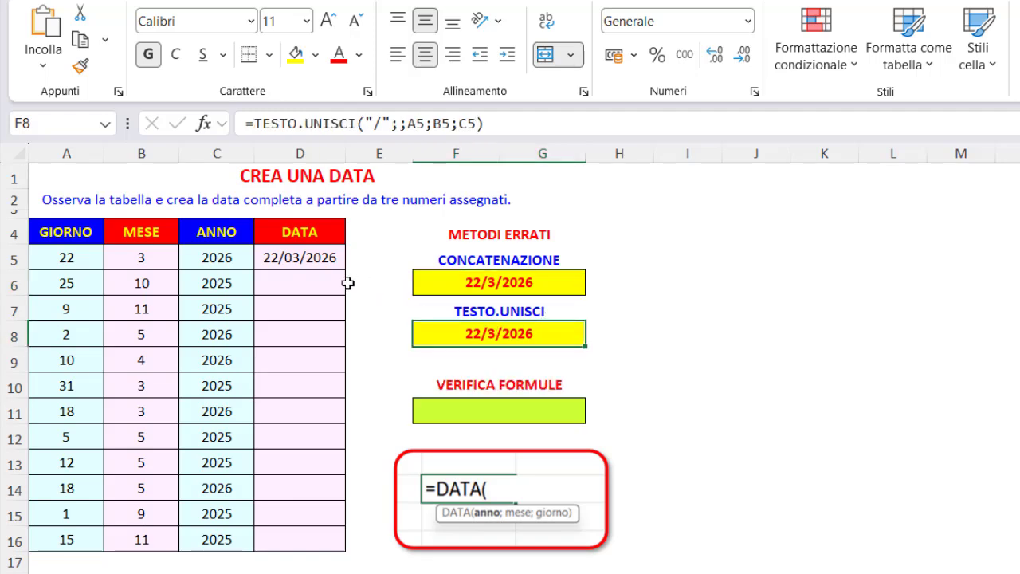
pyautogui.click(292, 257)
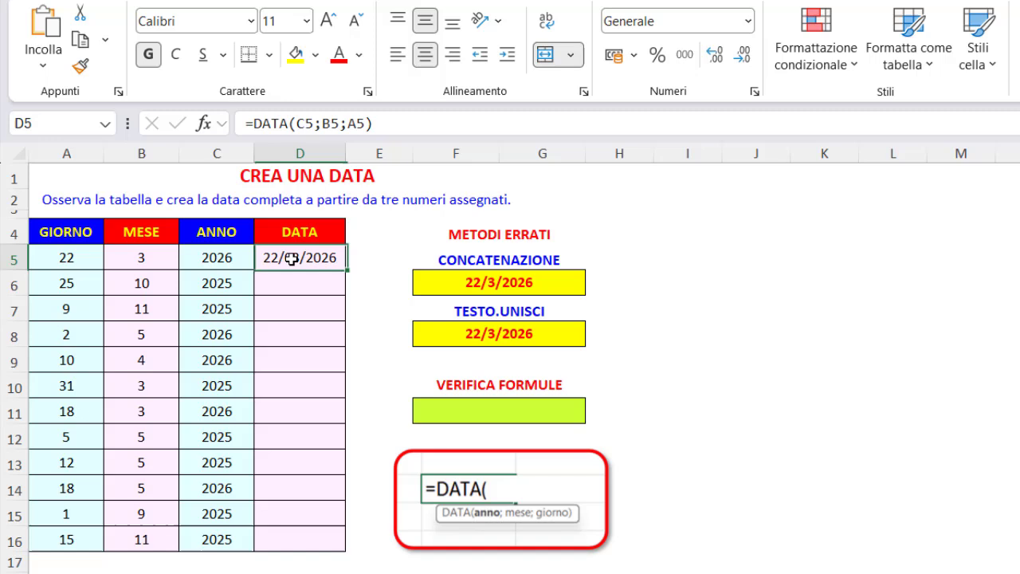
pyautogui.click(541, 283)
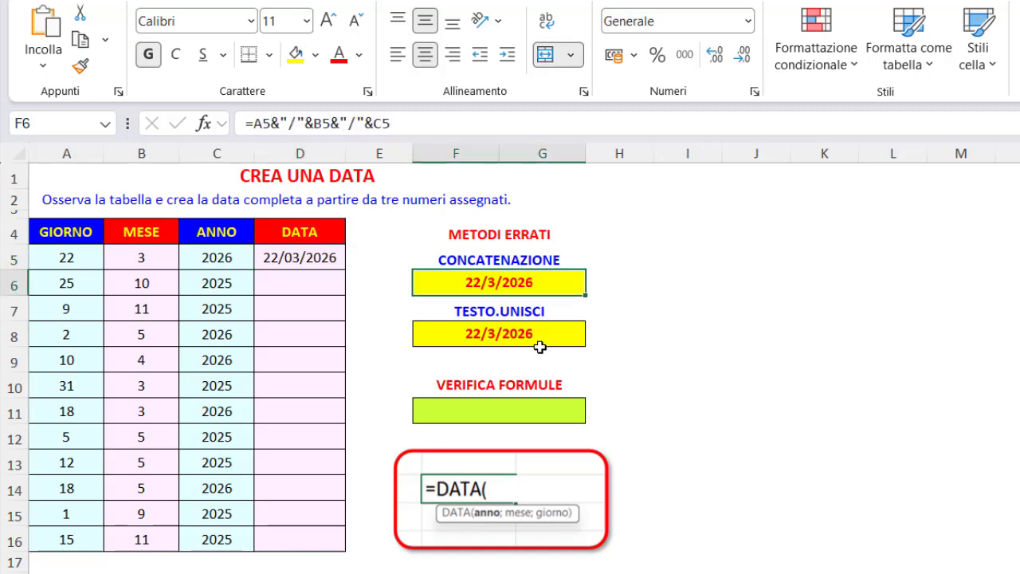
# Test whether the DATA result equals the concatenated date by entering =D5=F6 in F11, and review the two compared cells
pyautogui.click(512, 415)
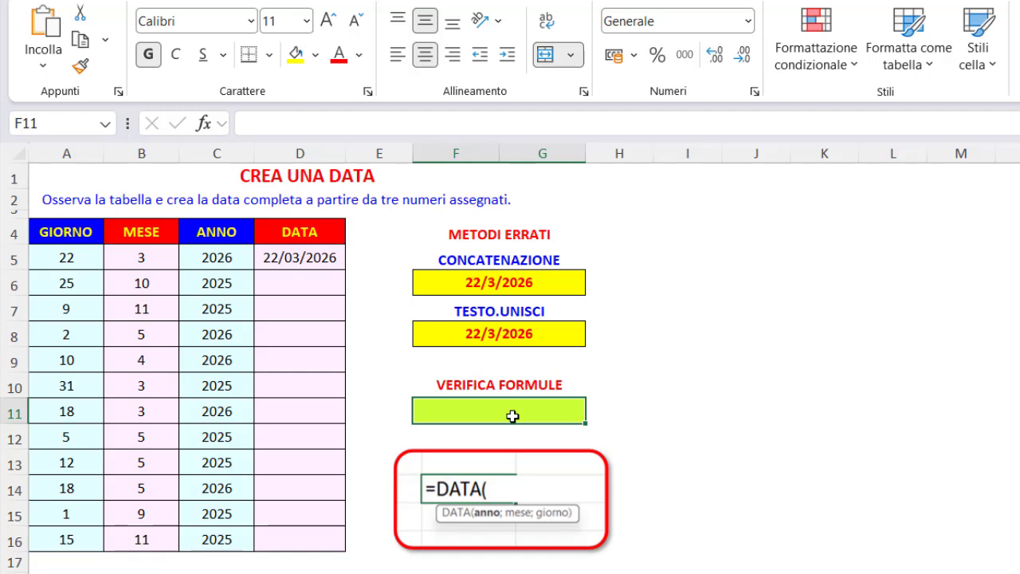
pyautogui.write('=')
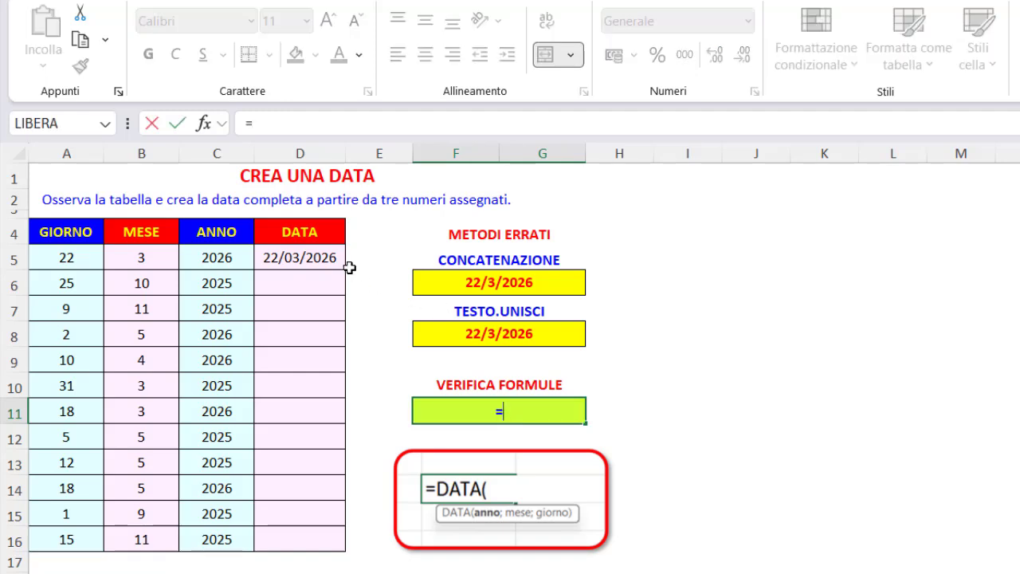
pyautogui.click(318, 254)
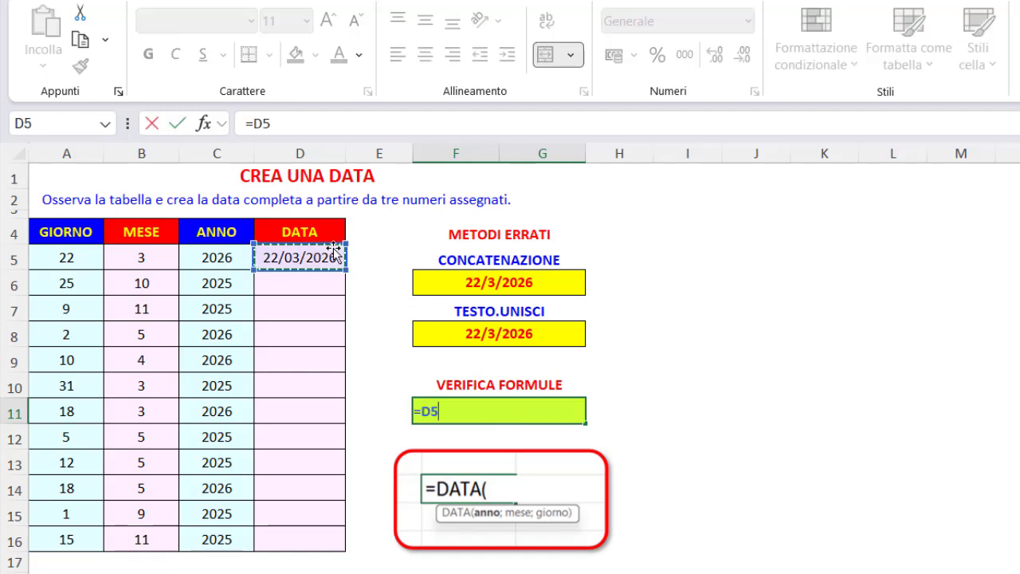
pyautogui.write('=')
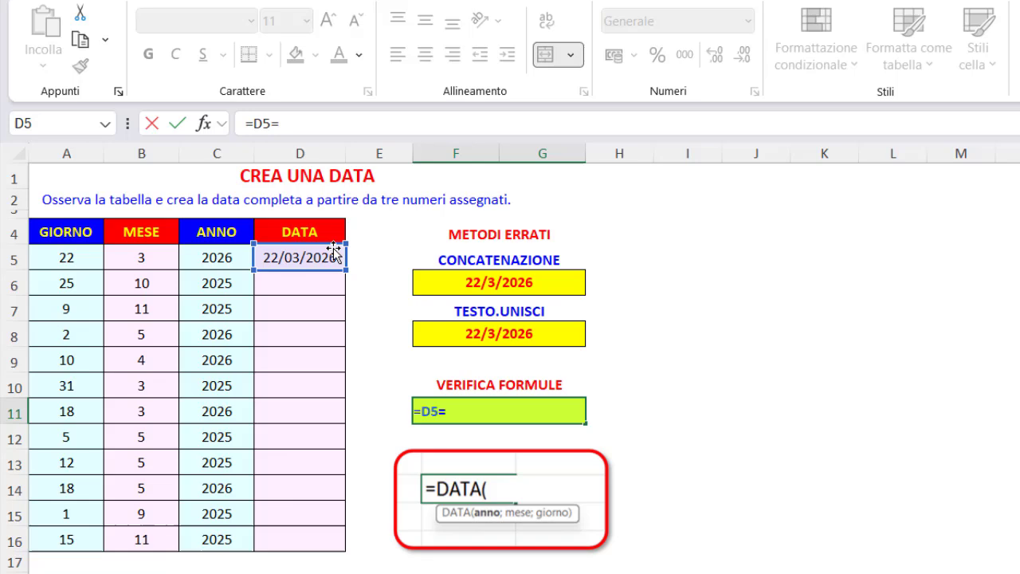
pyautogui.click(460, 282)
pyautogui.press('Return')
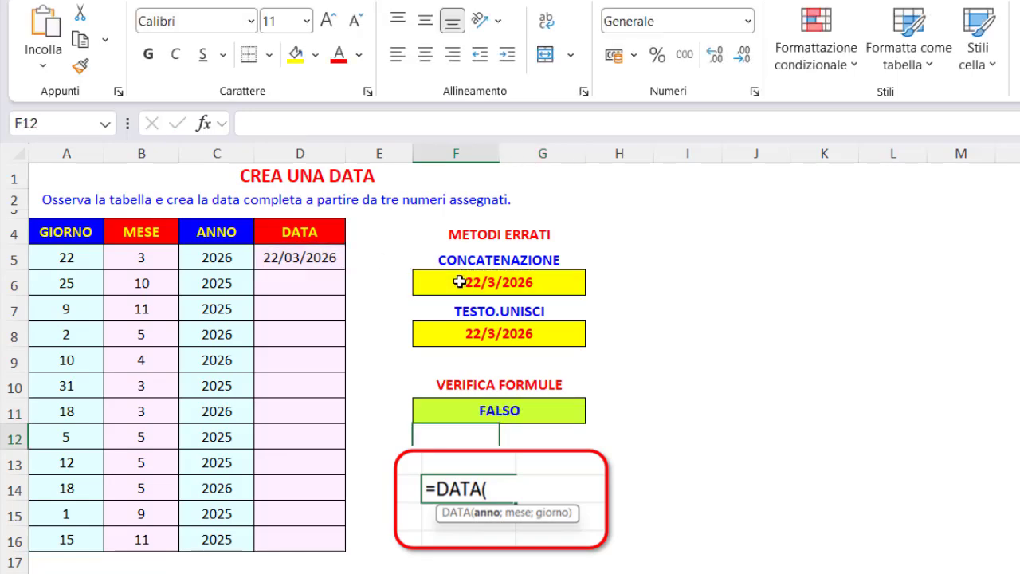
pyautogui.click(538, 406)
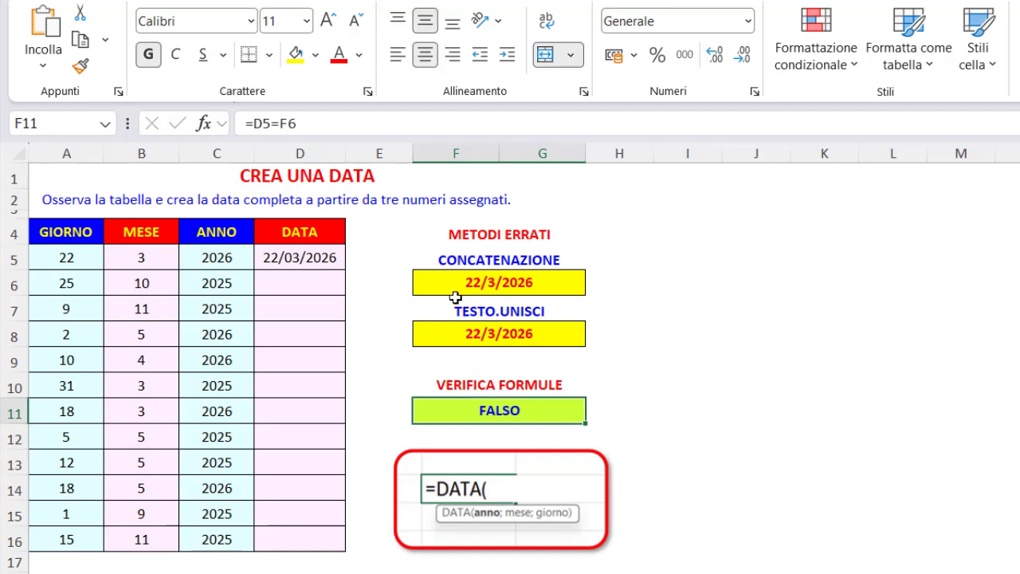
pyautogui.click(330, 259)
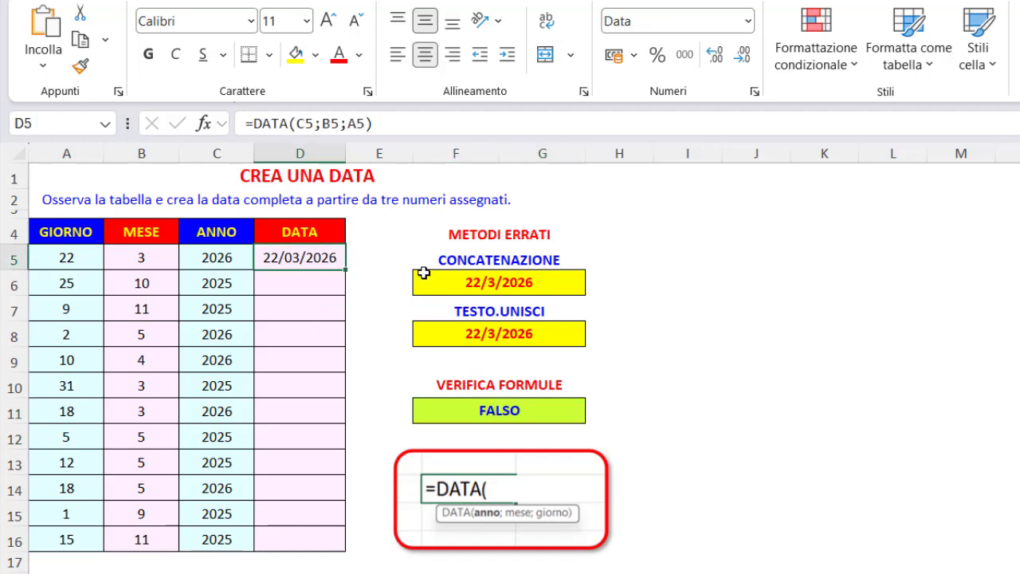
pyautogui.click(564, 287)
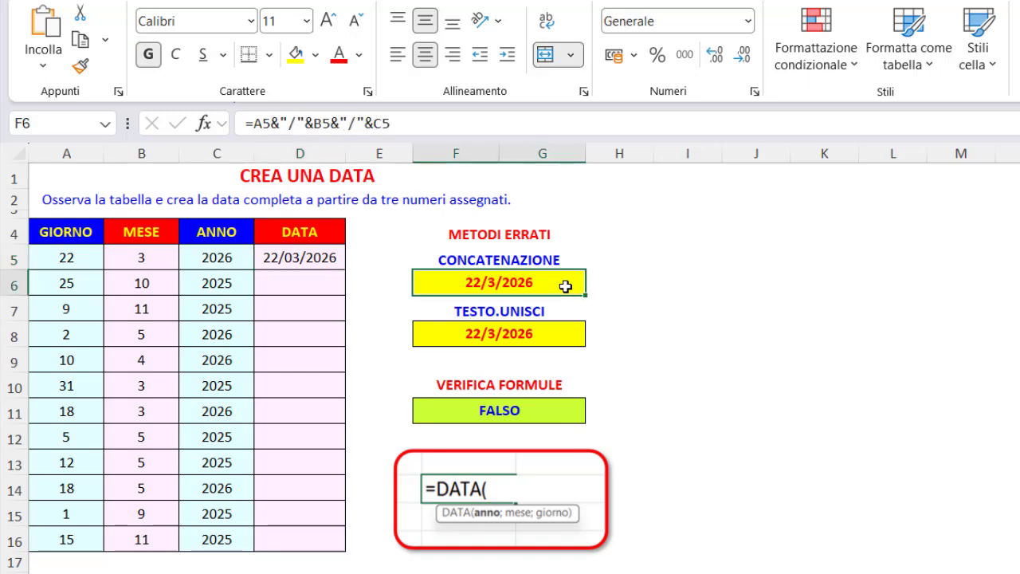
# Replace the VERIFICA FORMULE test in F11 with =F6=F8 and review the two compared cells
pyautogui.click(523, 409)
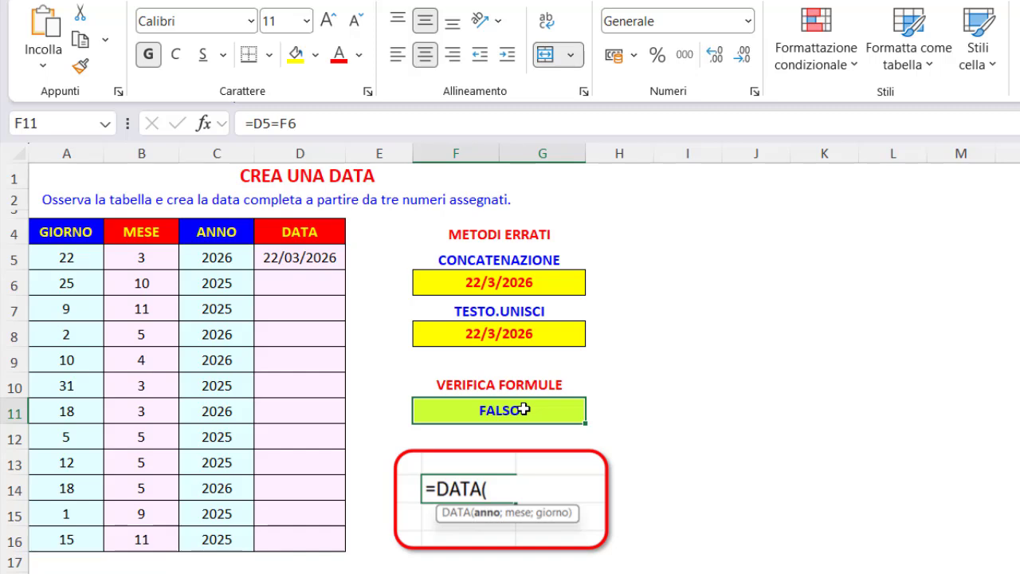
pyautogui.write('=')
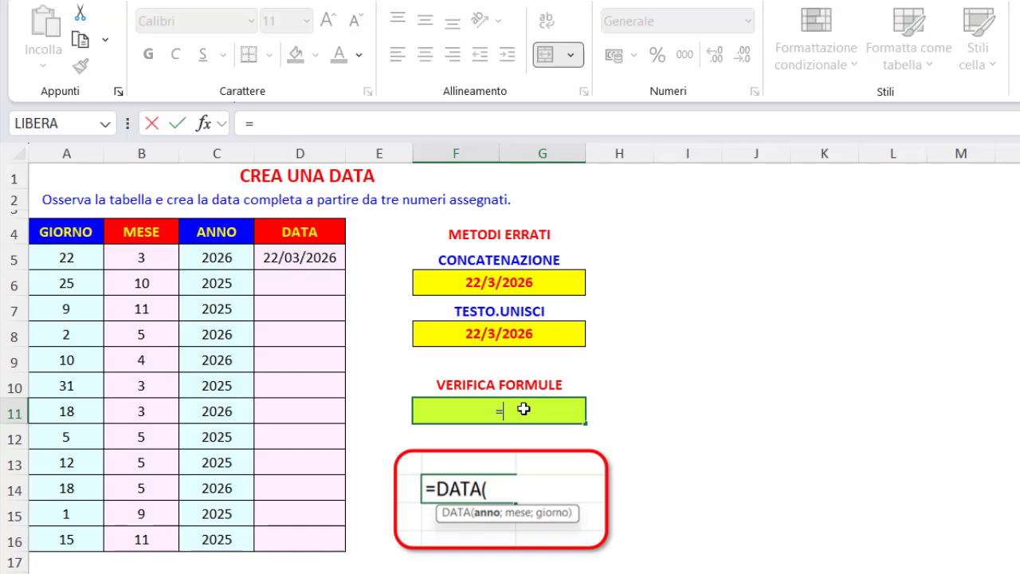
pyautogui.click(517, 284)
pyautogui.write('=')
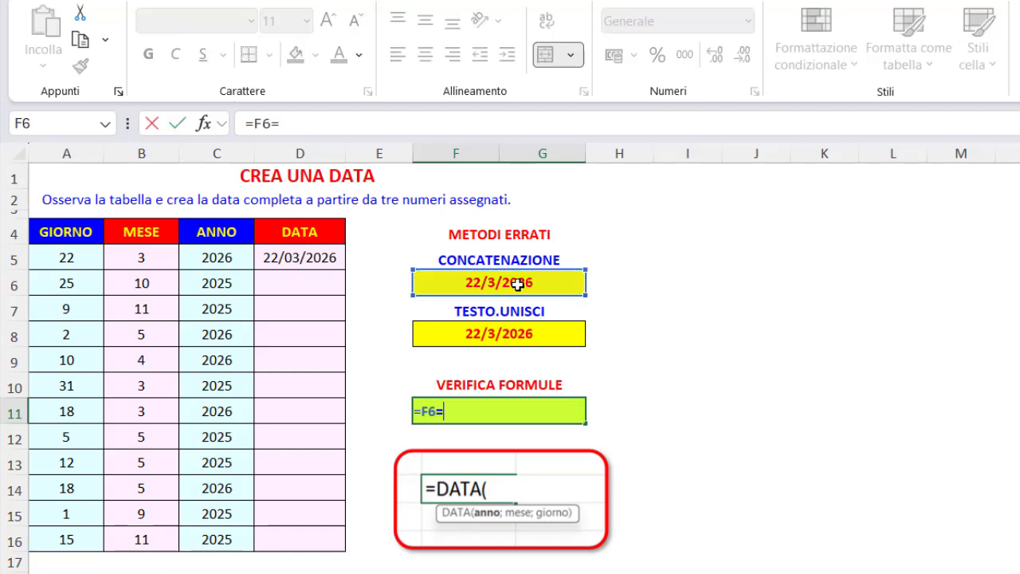
pyautogui.click(537, 326)
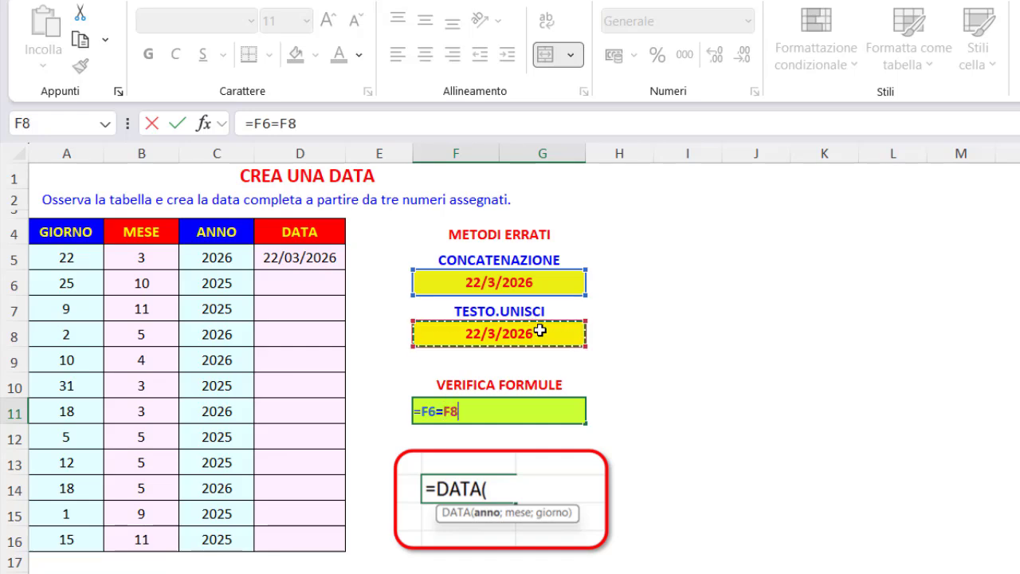
pyautogui.press('Return')
pyautogui.click(554, 414)
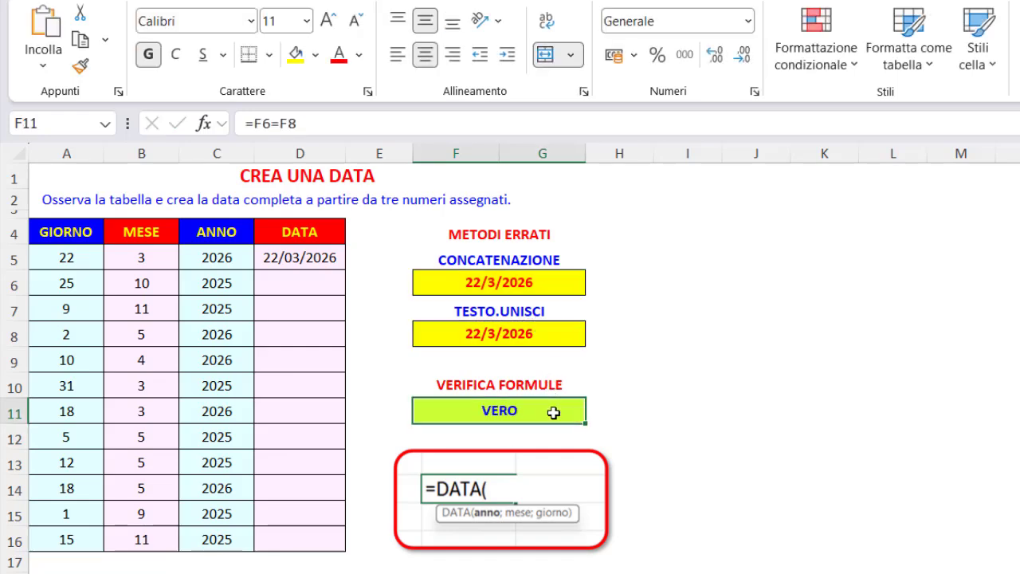
pyautogui.click(553, 282)
pyautogui.click(553, 334)
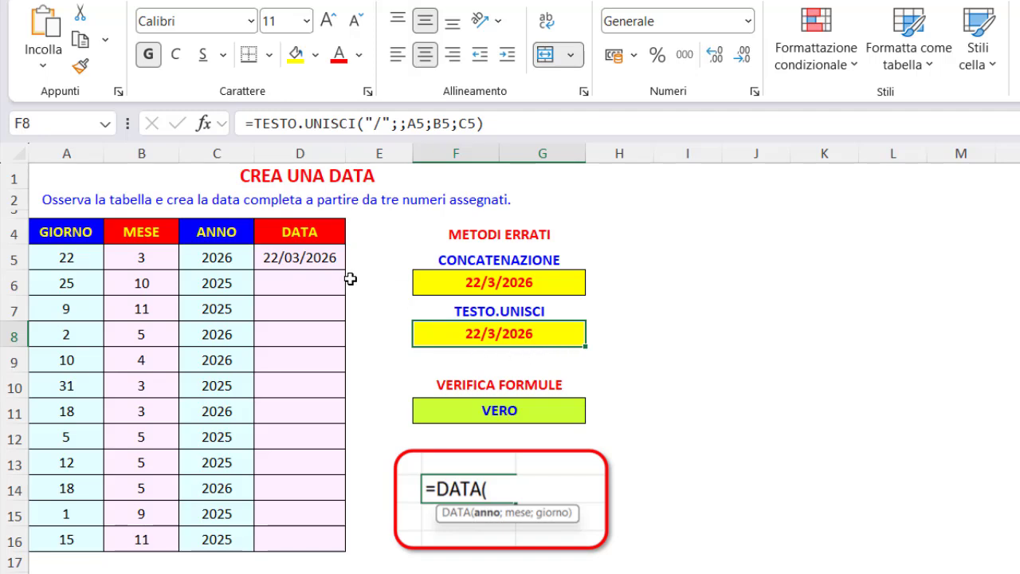
# Fill the DATA formula from D5 down to D16 to build the remaining complete dates
pyautogui.click(318, 257)
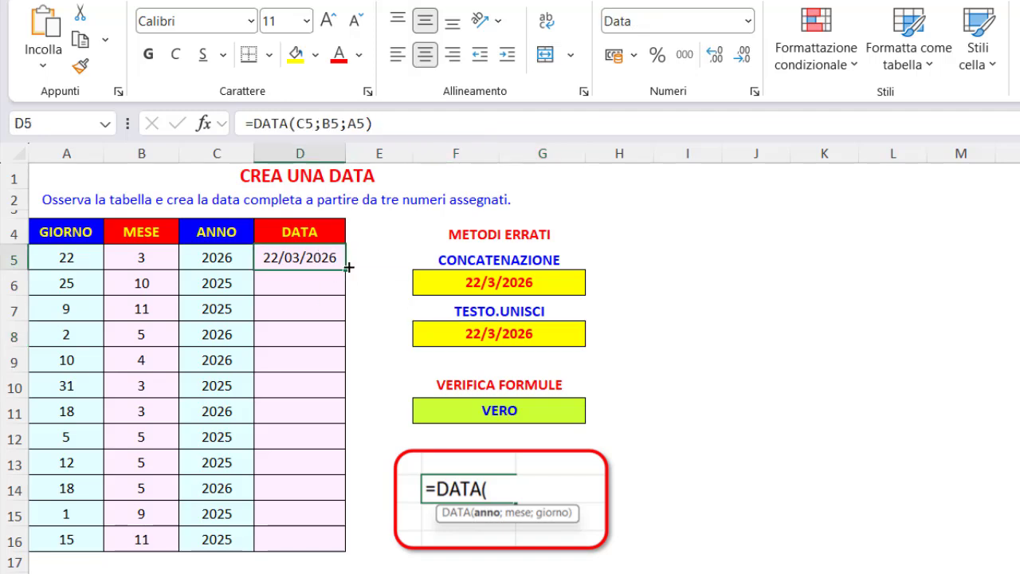
pyautogui.doubleClick(346, 270)
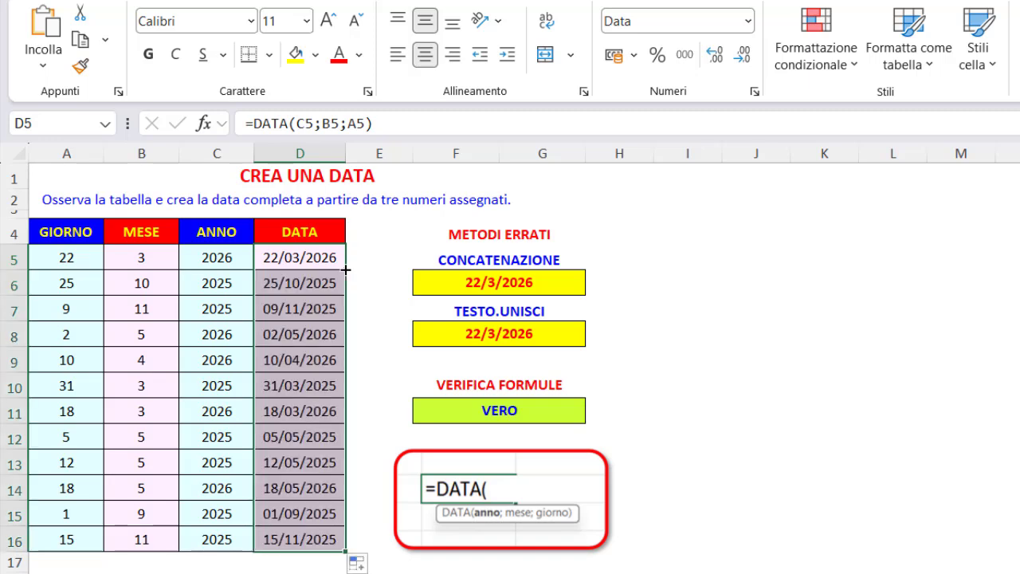
pyautogui.click(416, 184)
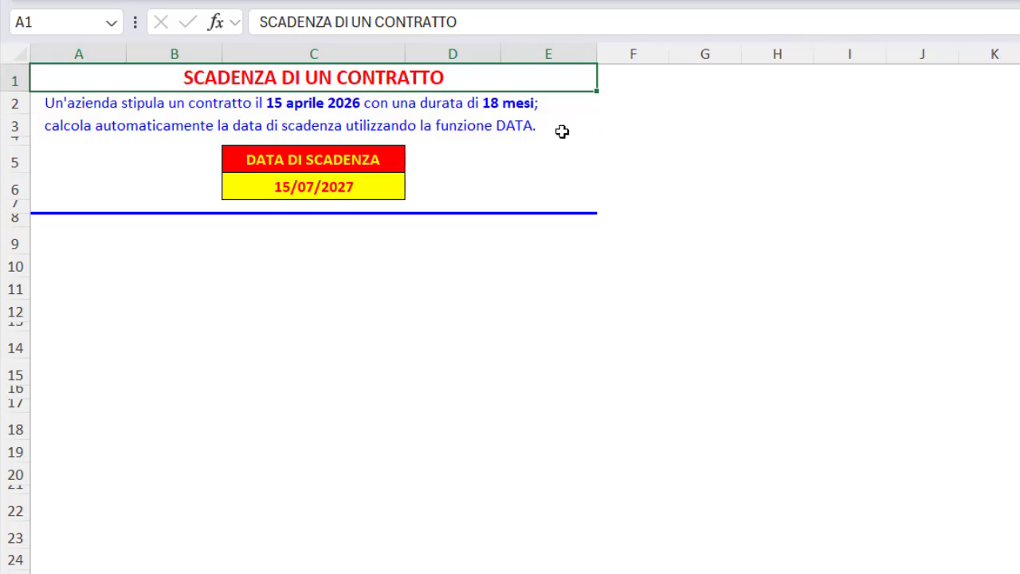
# On the SCADENZA DI UN CONTRATTO sheet, correct the months added in C6 to 18, making the formula =DATA(2026;4+18;15)
pyautogui.click(381, 189)
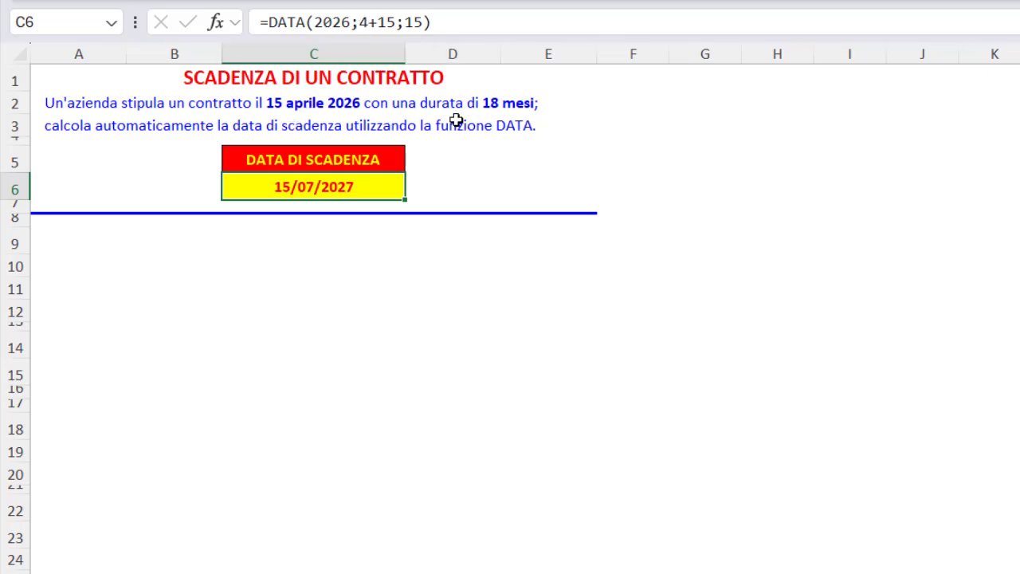
pyautogui.click(390, 22)
pyautogui.moveTo(388, 23); pyautogui.dragTo(399, 22)
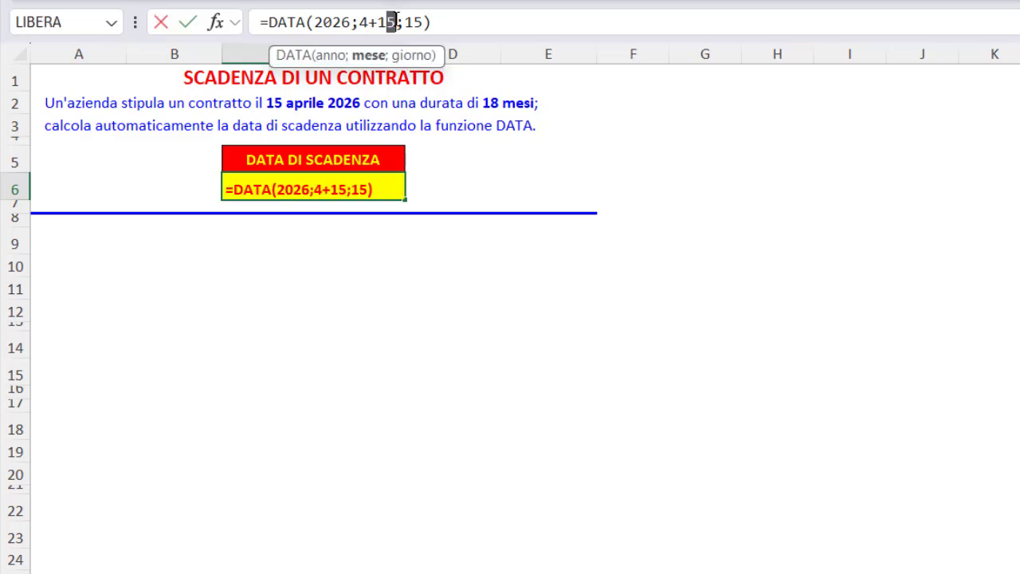
pyautogui.write('8')
pyautogui.press('Return')
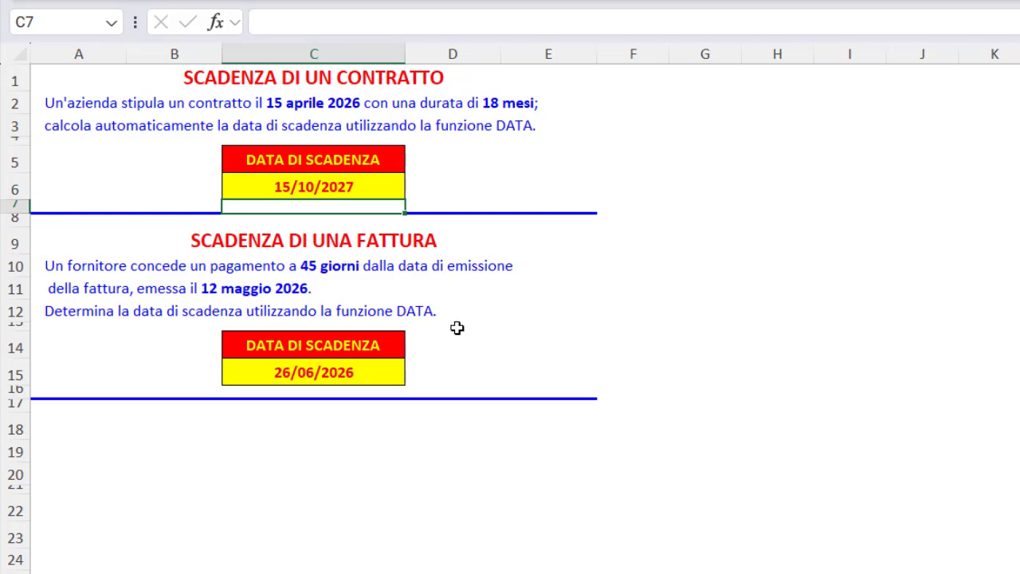
# Inspect the DATA formulas for the invoice due date in C15 and the warranty expiry date in C23
pyautogui.click(377, 374)
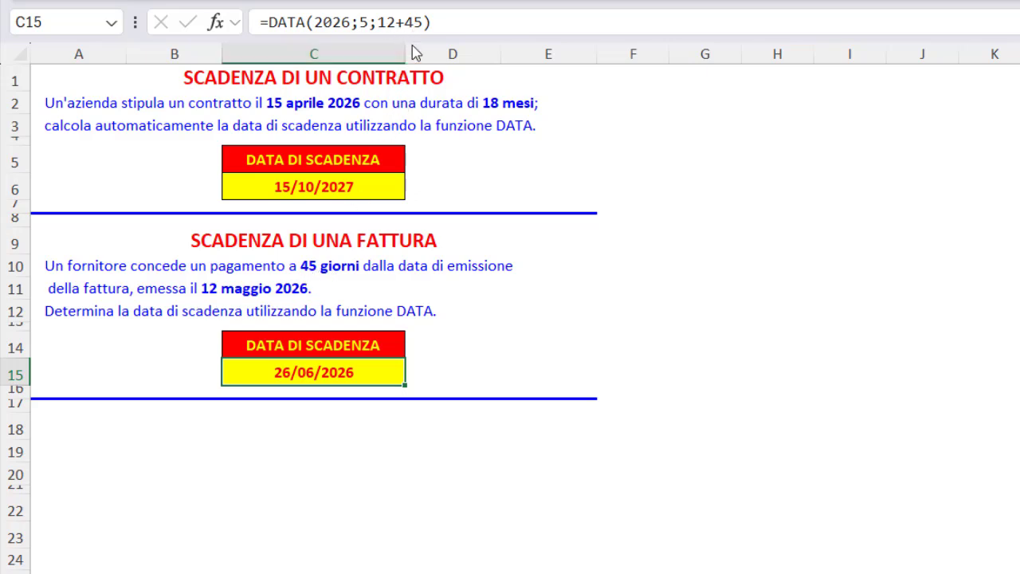
pyautogui.press('Return')
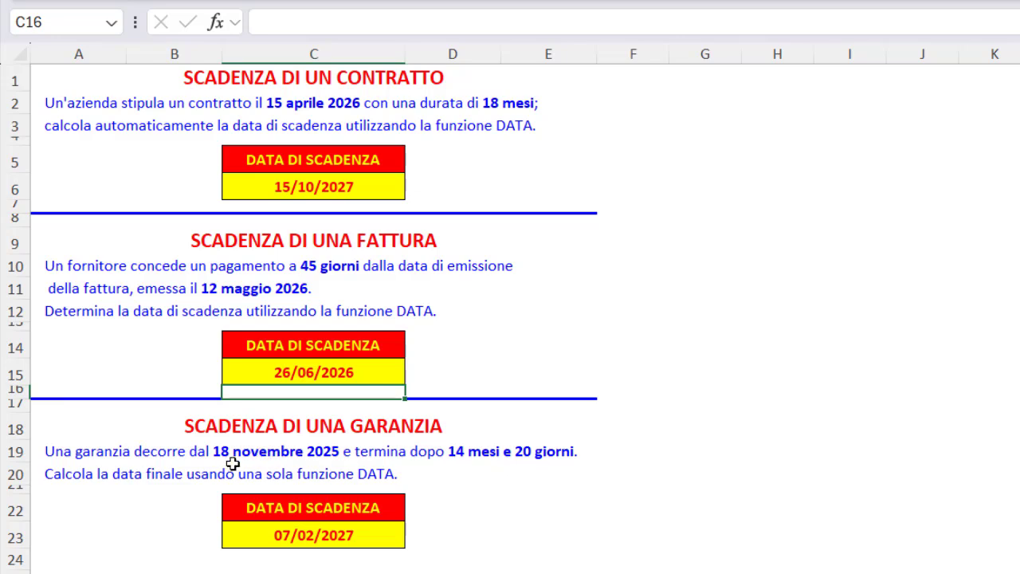
pyautogui.click(377, 533)
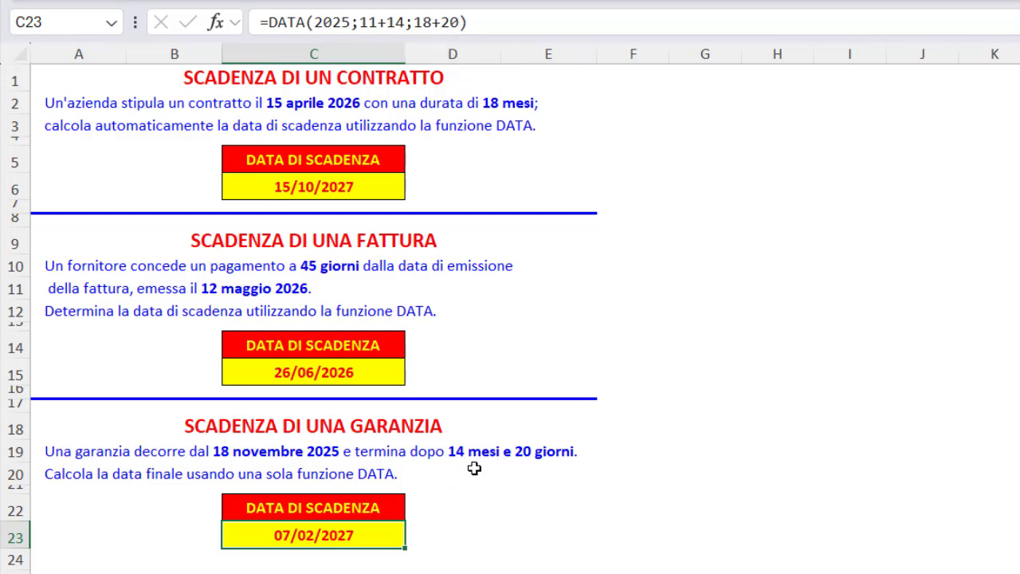
pyautogui.press('Down')
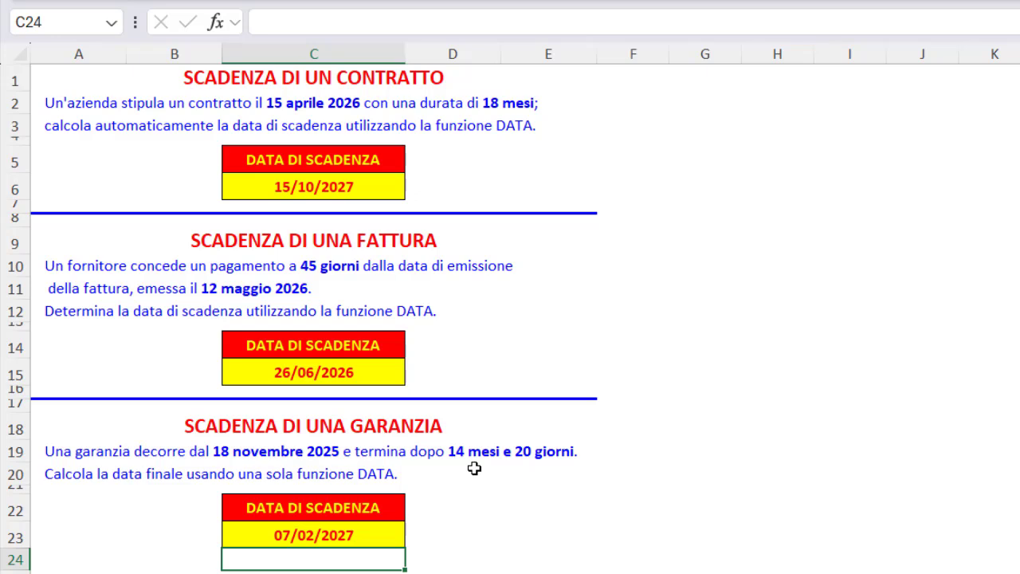
pyautogui.click(477, 75)
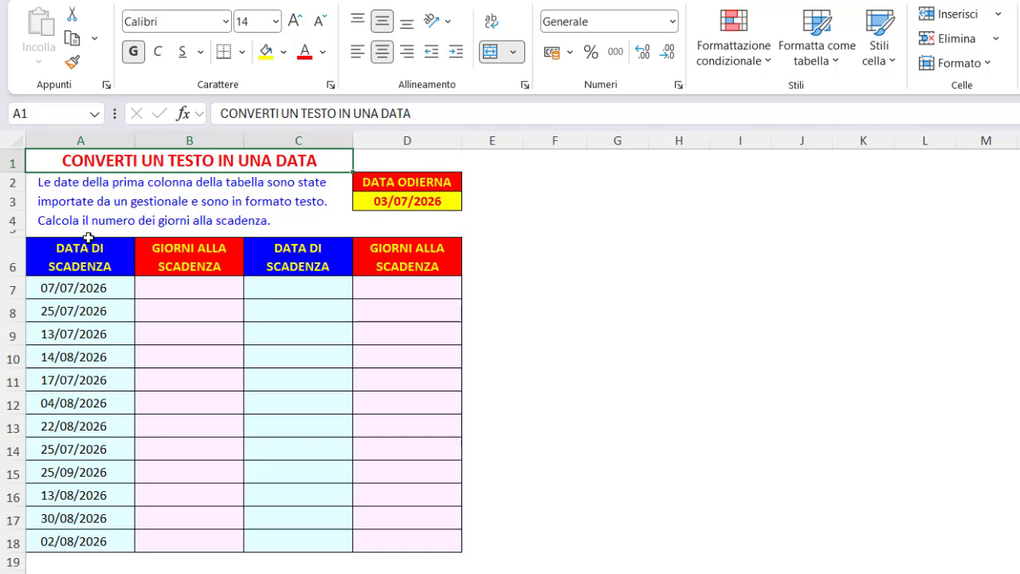
# Enter =A7-D3 in B7 to subtract today's date from the first text due date, and inspect both source cells
pyautogui.click(174, 289)
pyautogui.write('=')
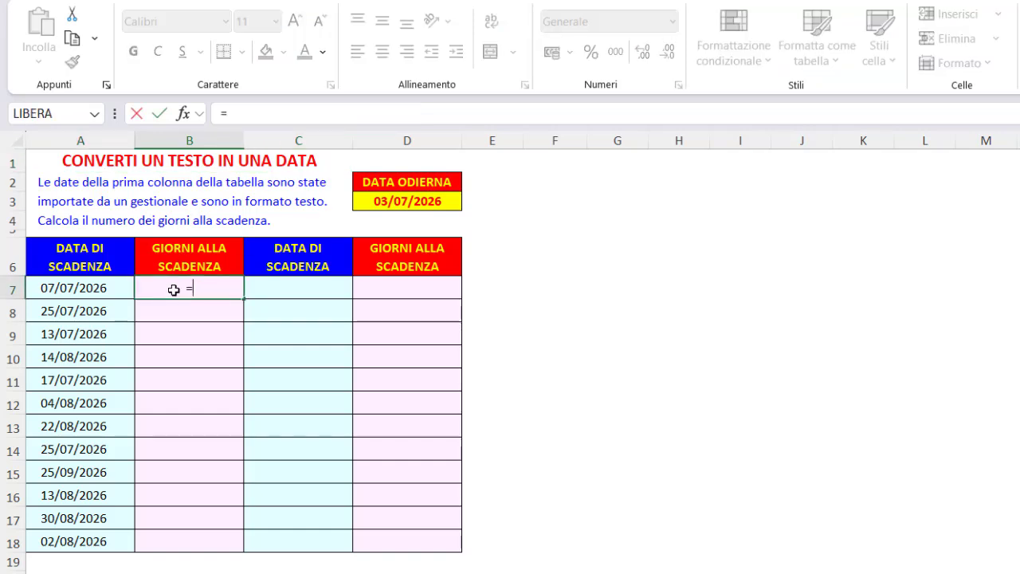
pyautogui.click(119, 287)
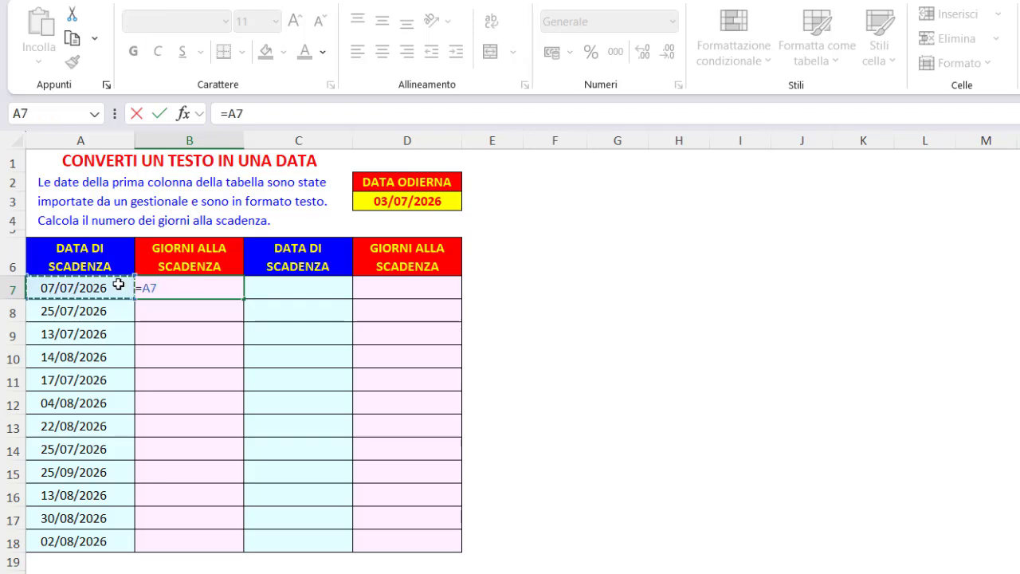
pyautogui.write('-')
pyautogui.click(371, 199)
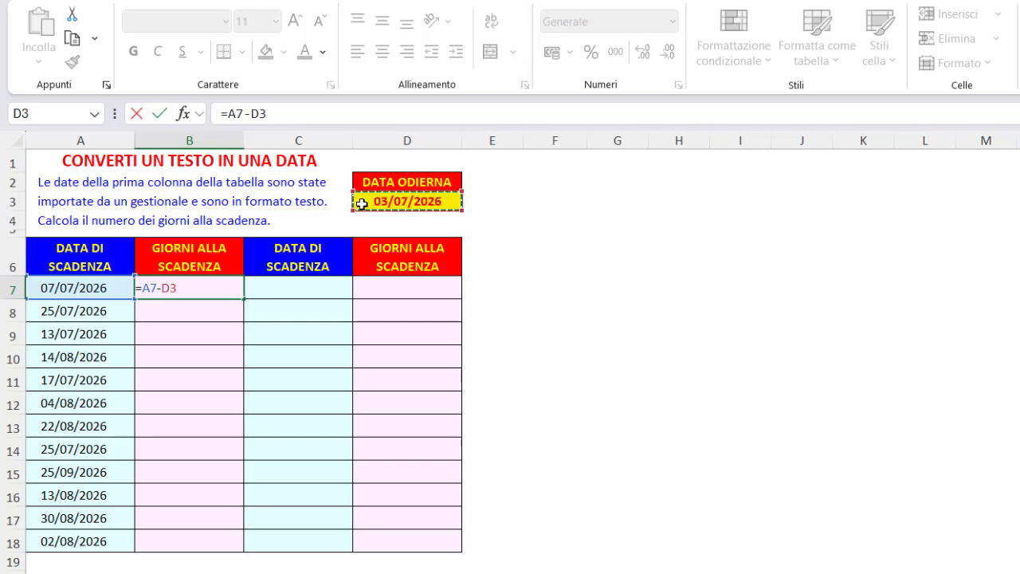
pyautogui.press('Return')
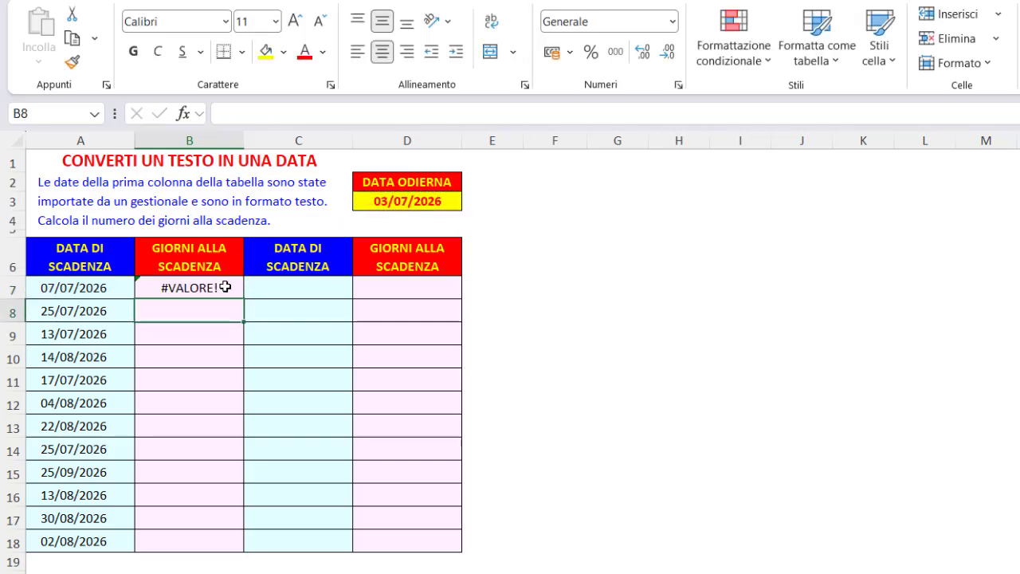
pyautogui.click(122, 289)
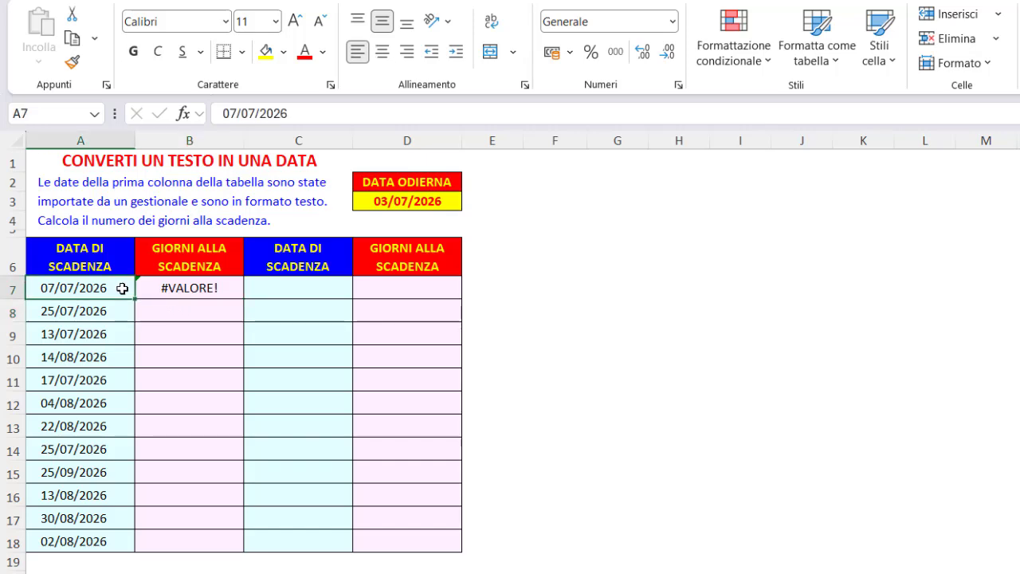
pyautogui.click(385, 203)
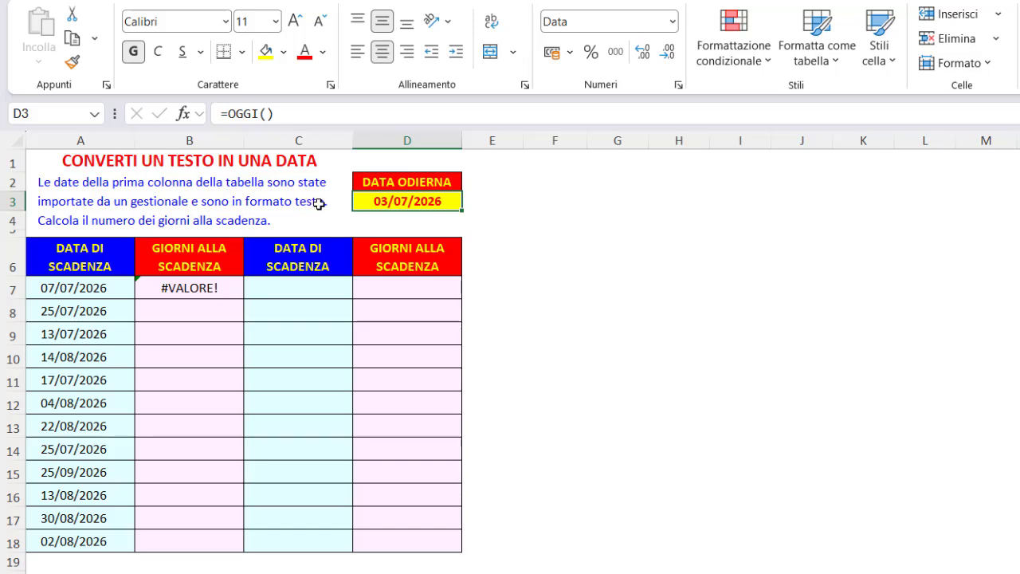
# Make the D3 reference absolute in B7's formula, giving =A7-$D$3, and fill it down to B18
pyautogui.click(228, 290)
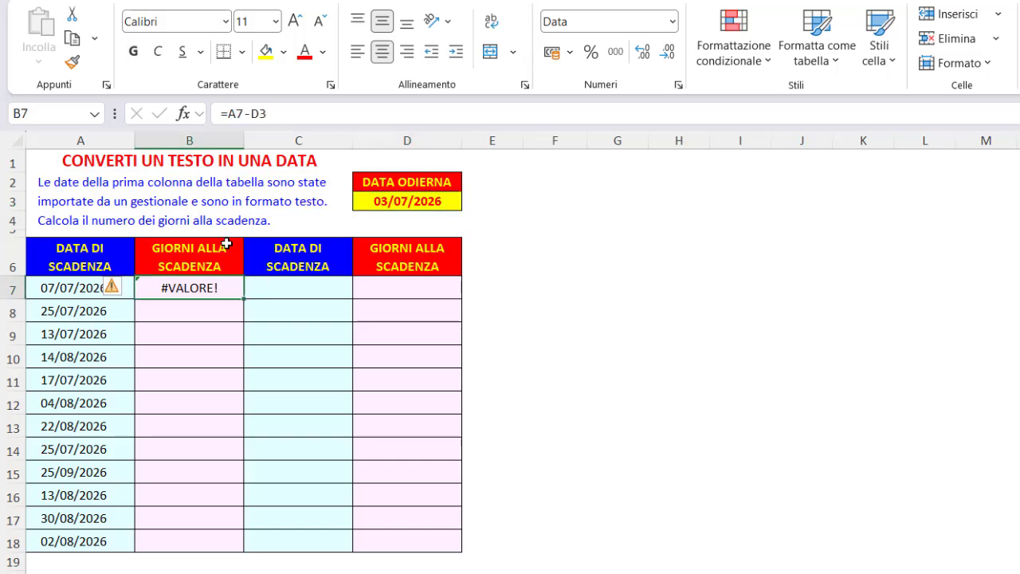
pyautogui.doubleClick(257, 114)
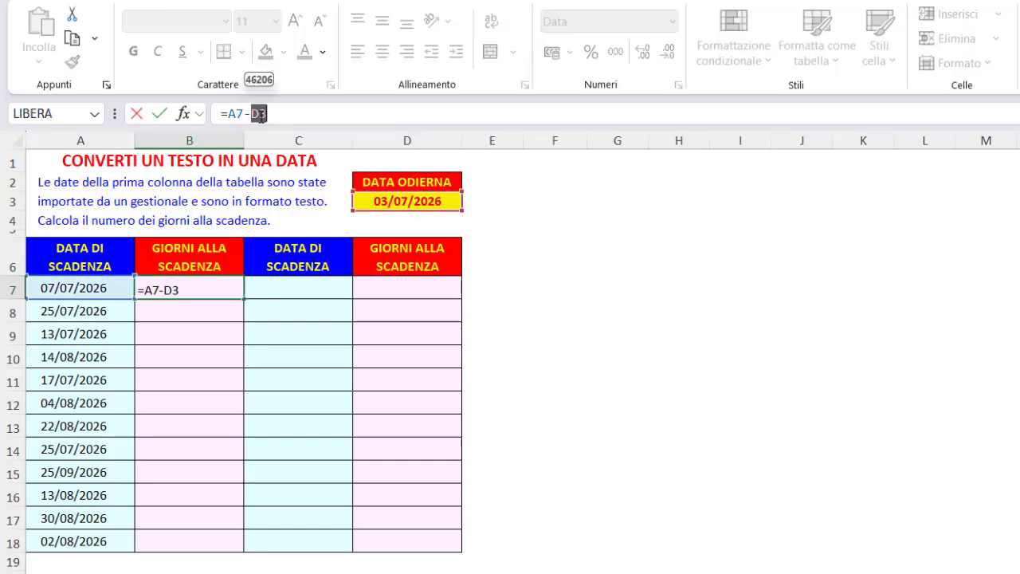
pyautogui.press('F4')
pyautogui.press('Return')
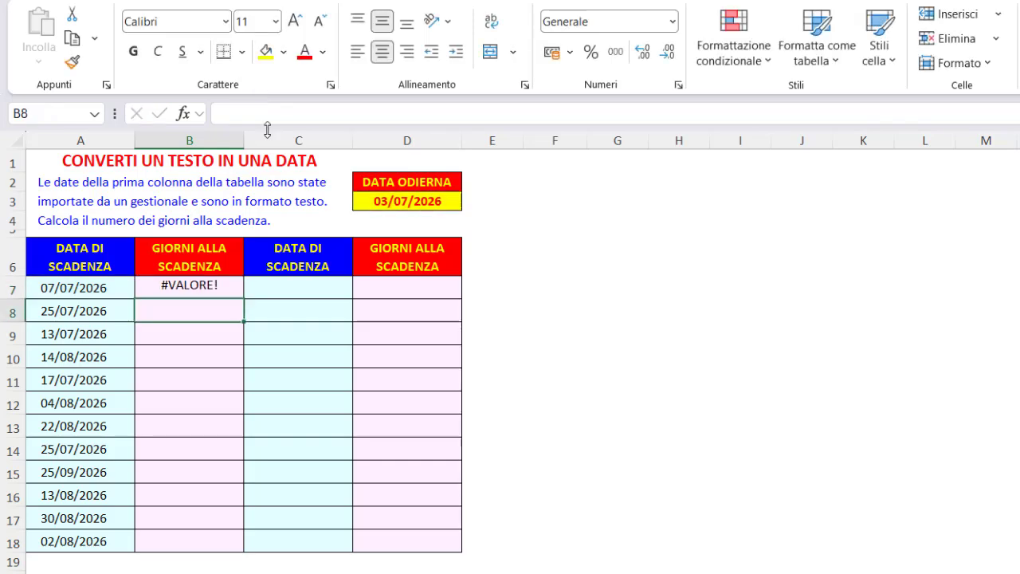
pyautogui.click(233, 285)
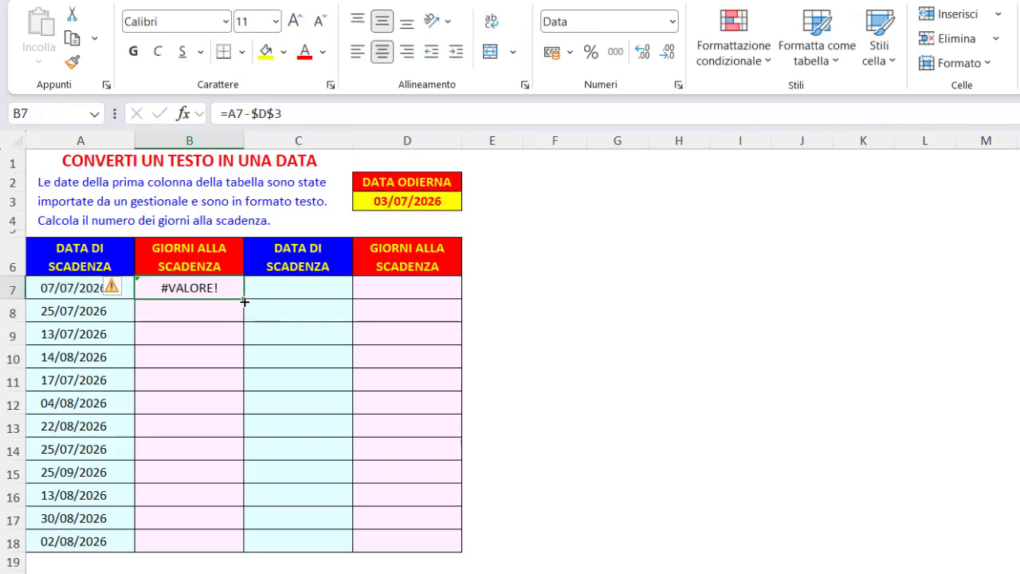
pyautogui.doubleClick(244, 301)
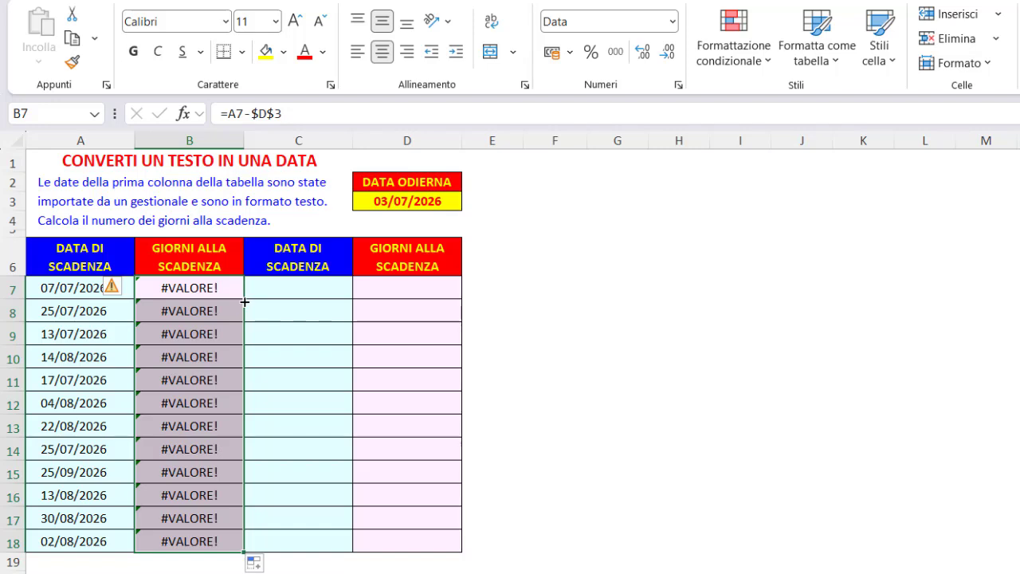
# Convert the text date in A7 to a real date by entering =DATA.VALORE(A7) in C7
pyautogui.click(69, 287)
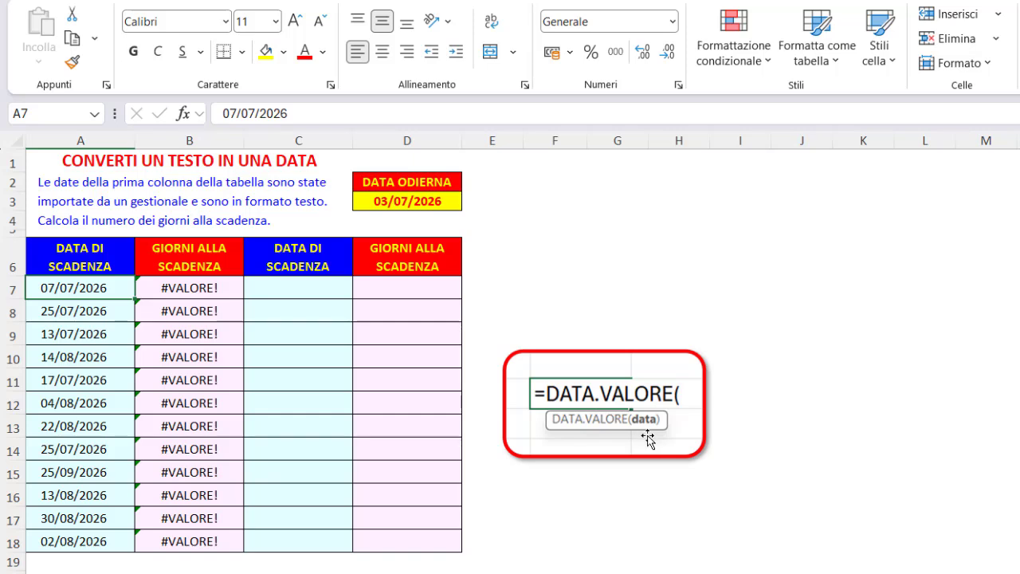
pyautogui.click(304, 285)
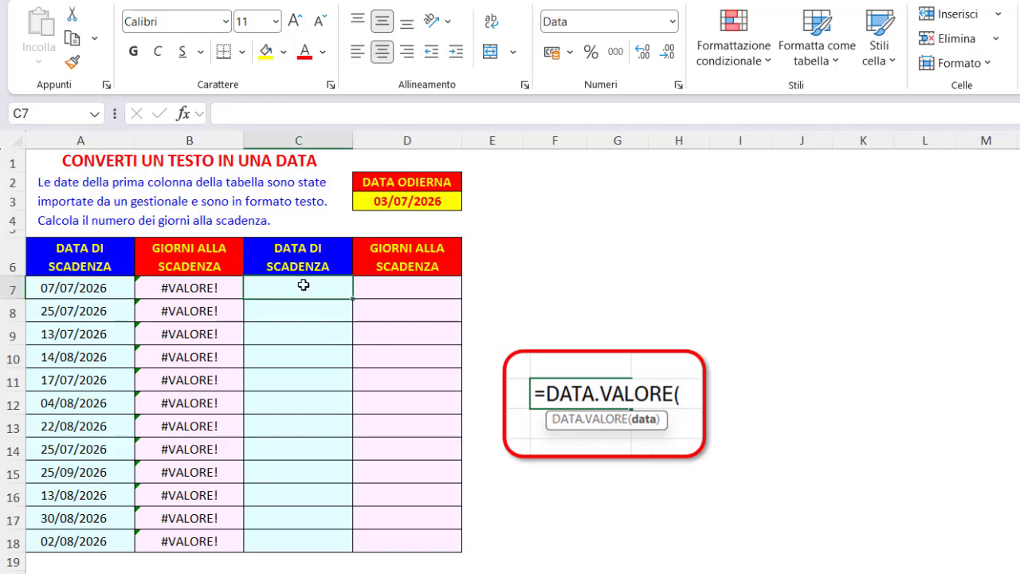
pyautogui.write('=')
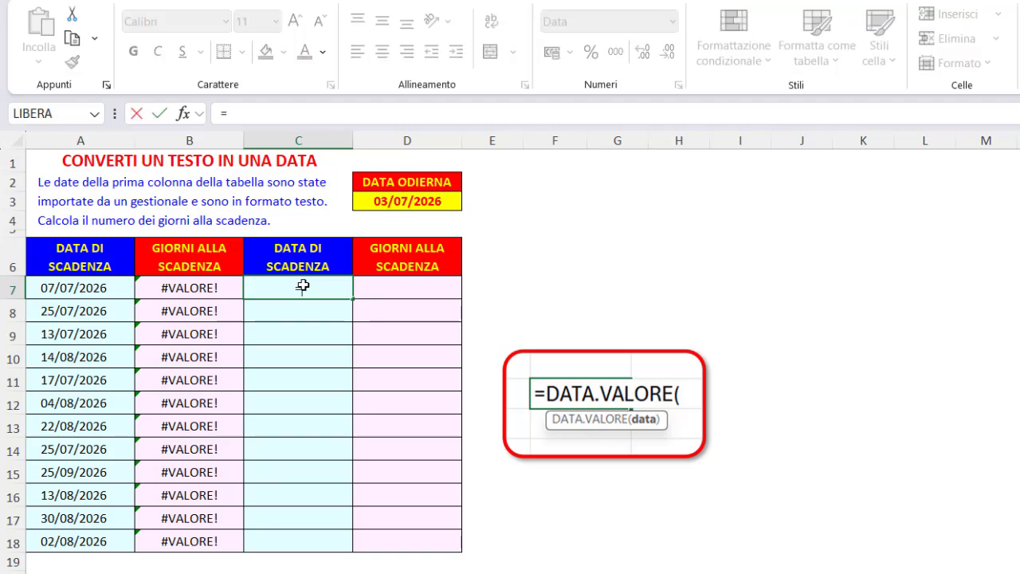
pyautogui.write('data')
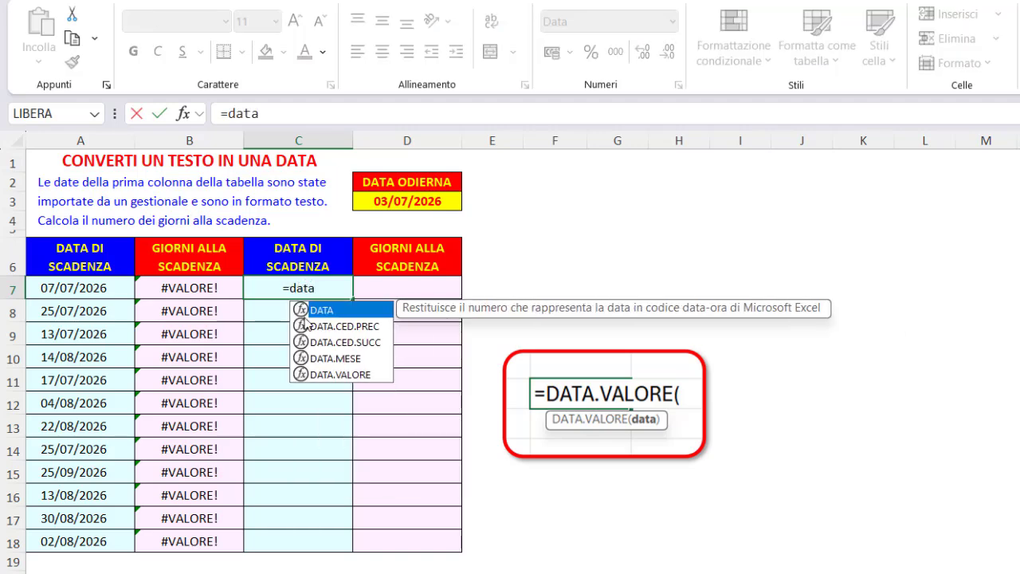
pyautogui.doubleClick(333, 375)
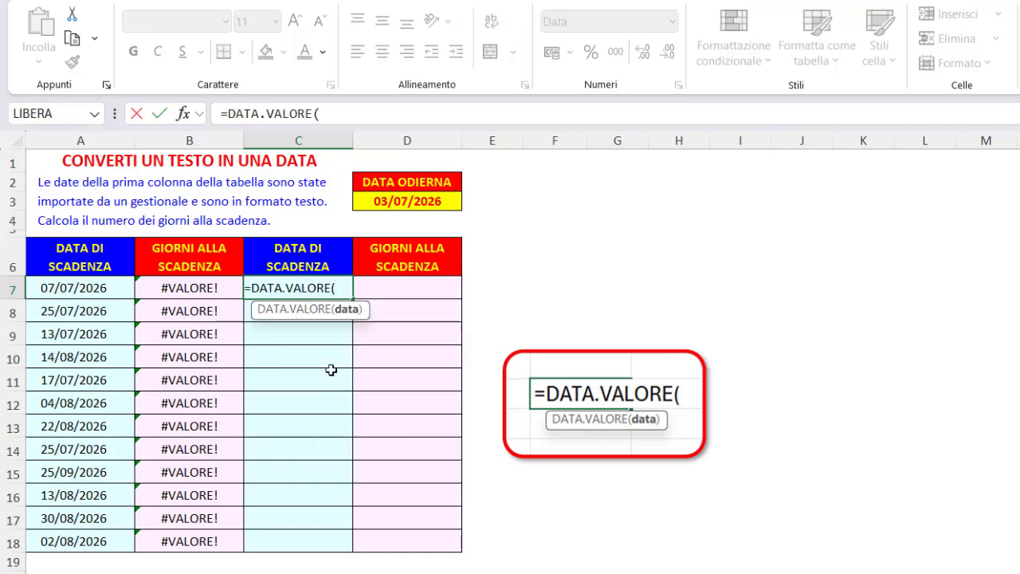
pyautogui.click(109, 292)
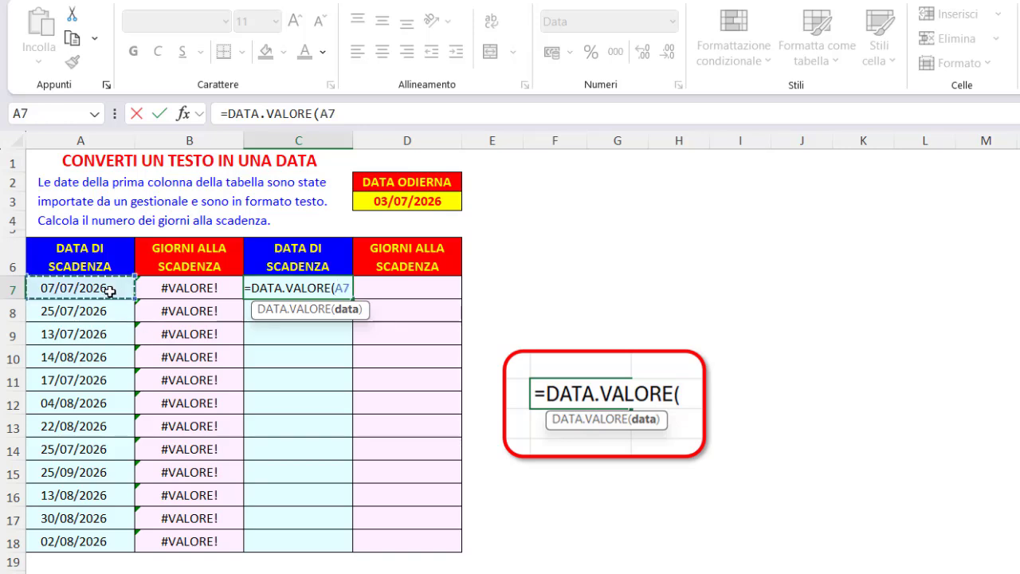
pyautogui.press('Return')
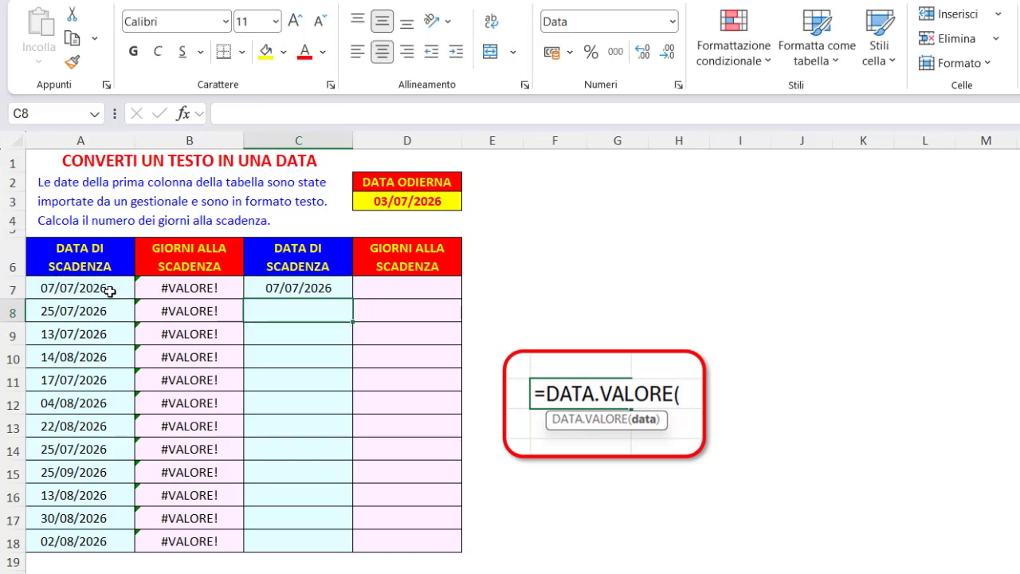
# Try the Generale number format on the converted date in C7, and undo the format change
pyautogui.click(332, 286)
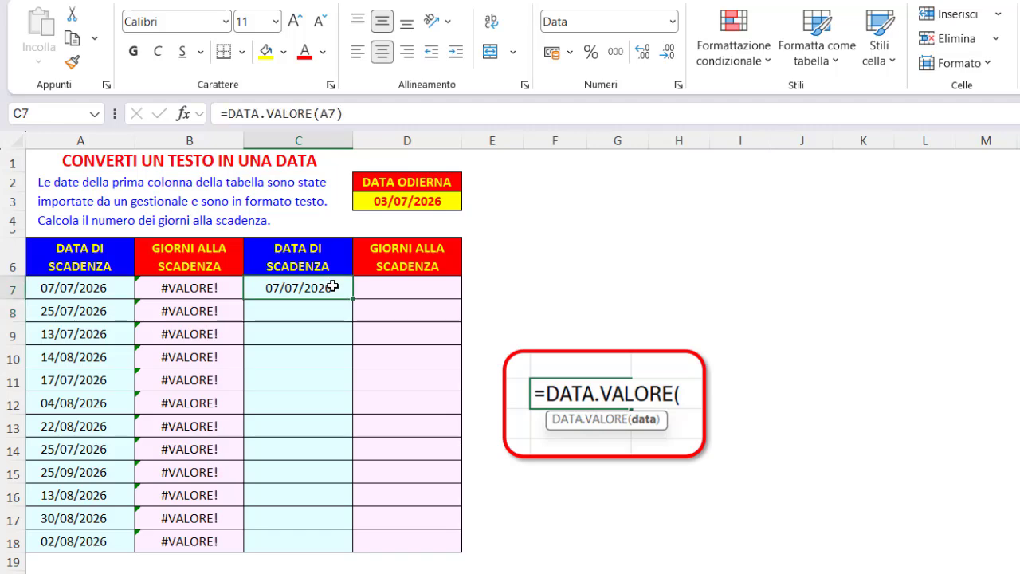
pyautogui.click(671, 22)
pyautogui.click(636, 56)
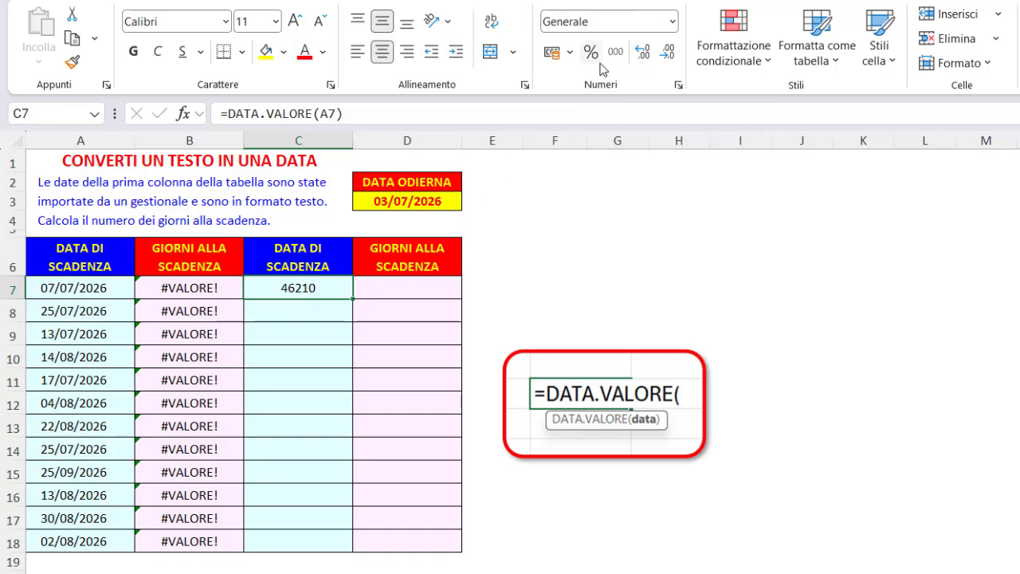
pyautogui.hotkey('ctrl', 'z')
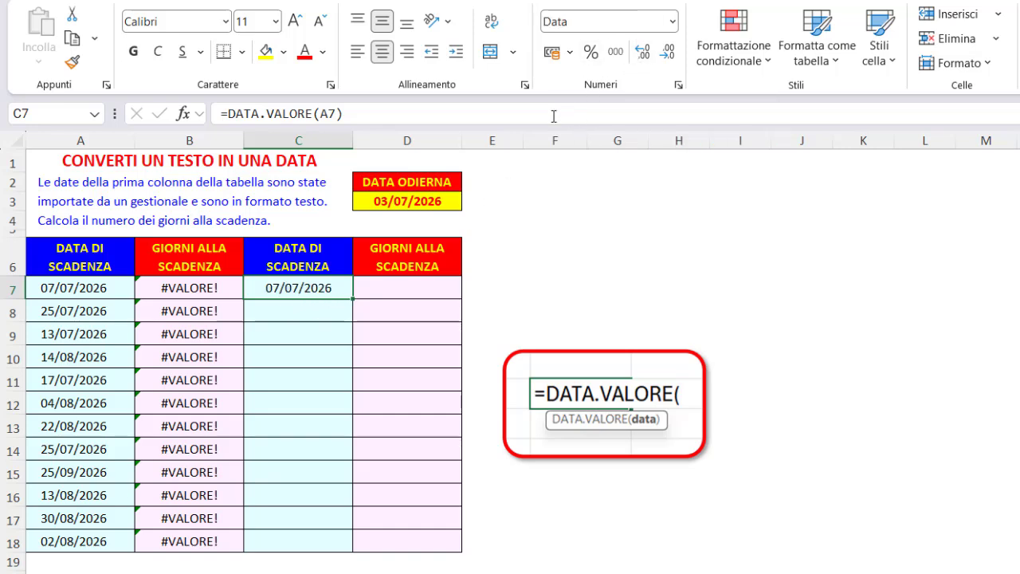
# Fill the DATA.VALORE formula from C7 down to C18 to convert the remaining text dates
pyautogui.doubleClick(352, 299)
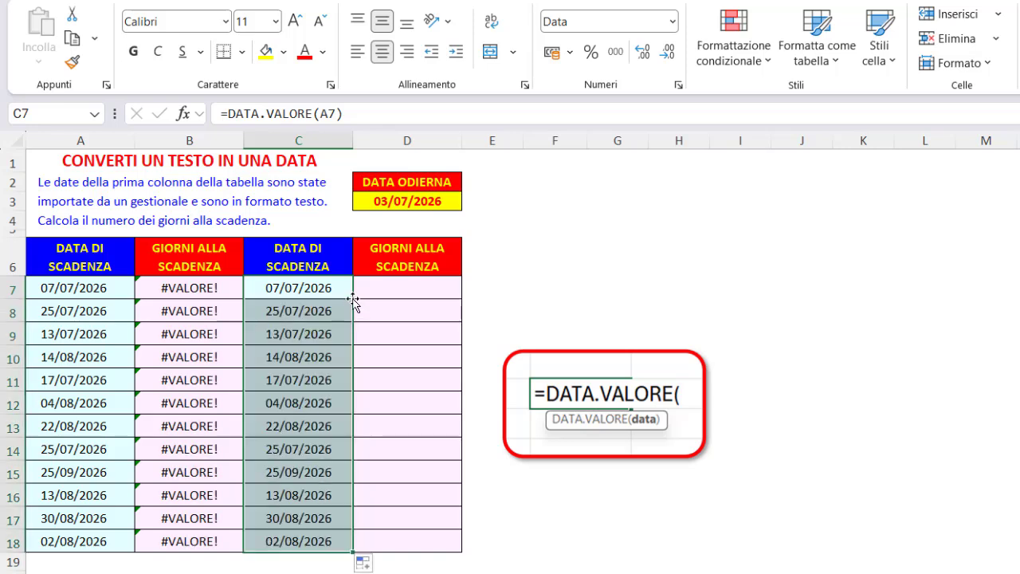
# Calculate the days to expiry in D7 with =C7-$D$3 and fill the formula down to D18
pyautogui.click(393, 293)
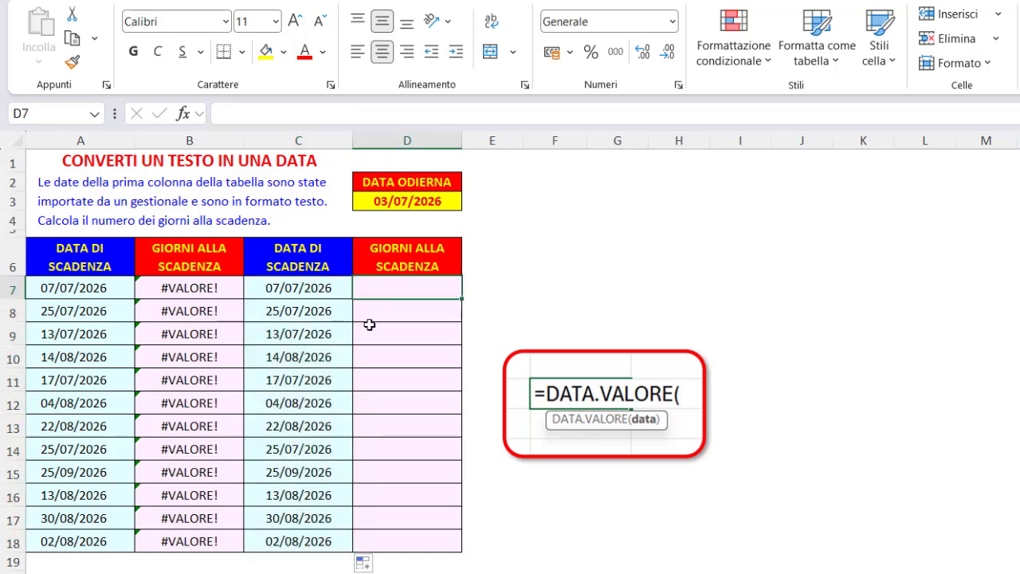
pyautogui.write('=')
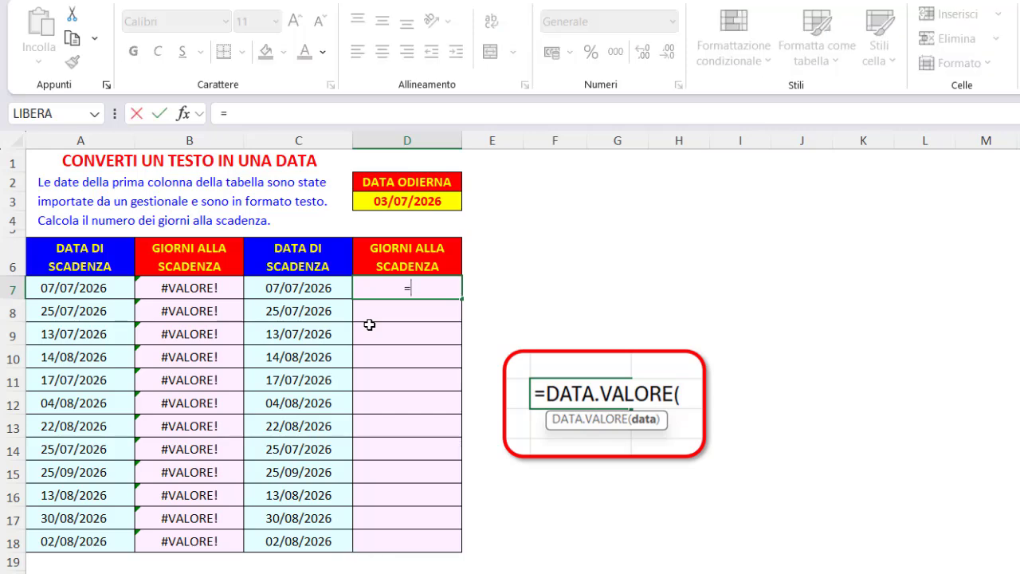
pyautogui.click(326, 289)
pyautogui.write('-')
pyautogui.click(392, 204)
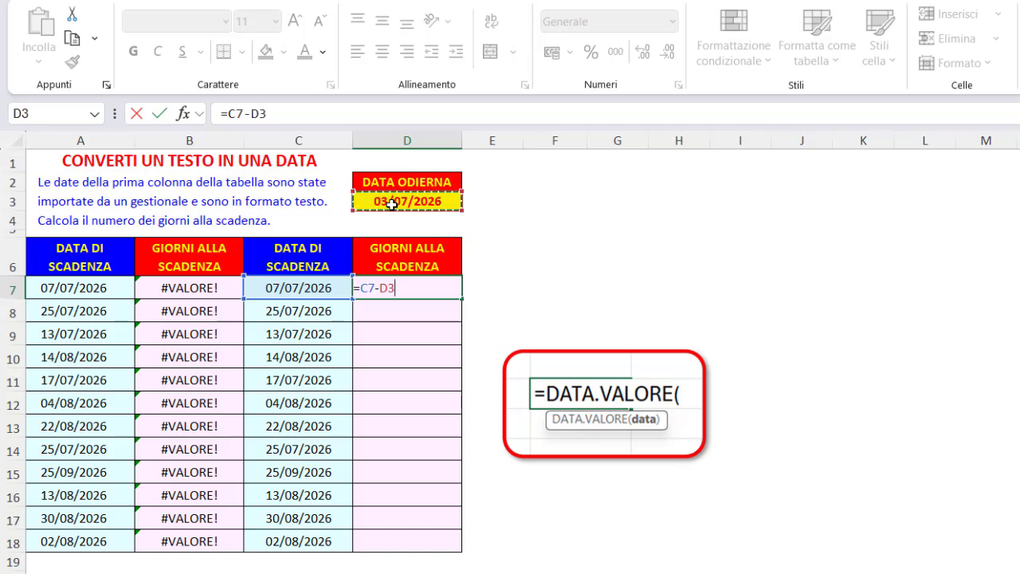
pyautogui.press('F4')
pyautogui.press('Return')
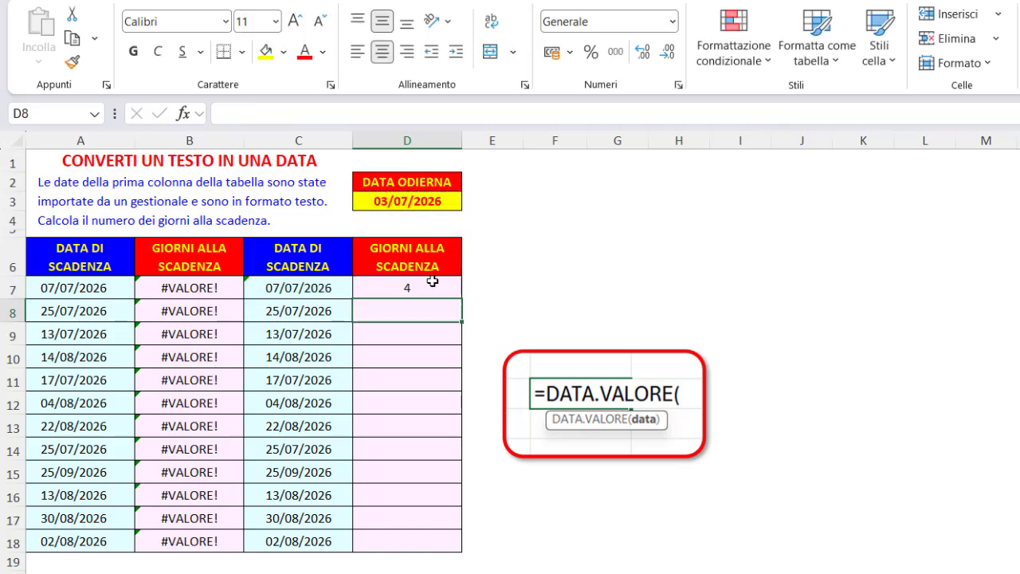
pyautogui.click(445, 287)
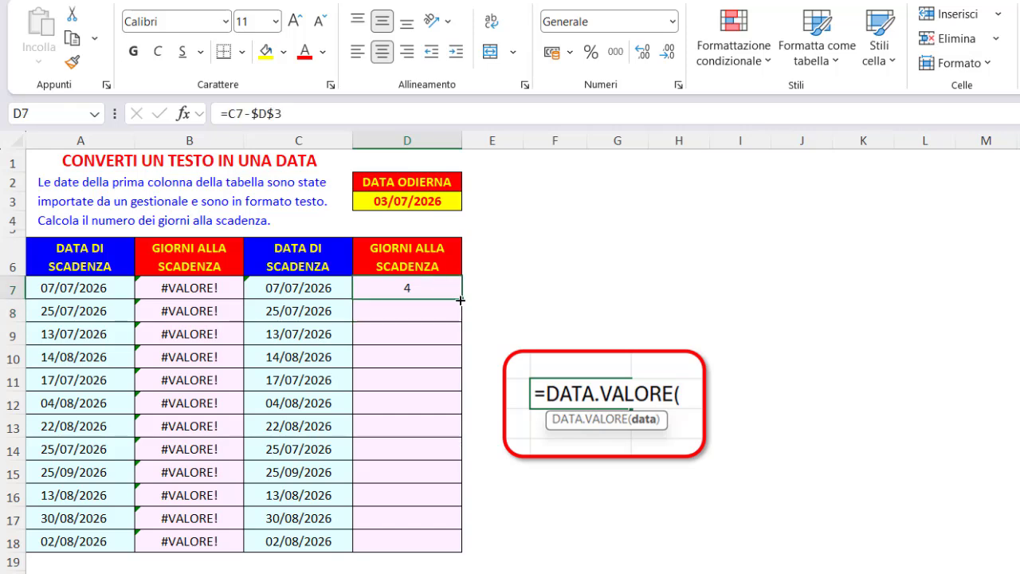
pyautogui.doubleClick(461, 300)
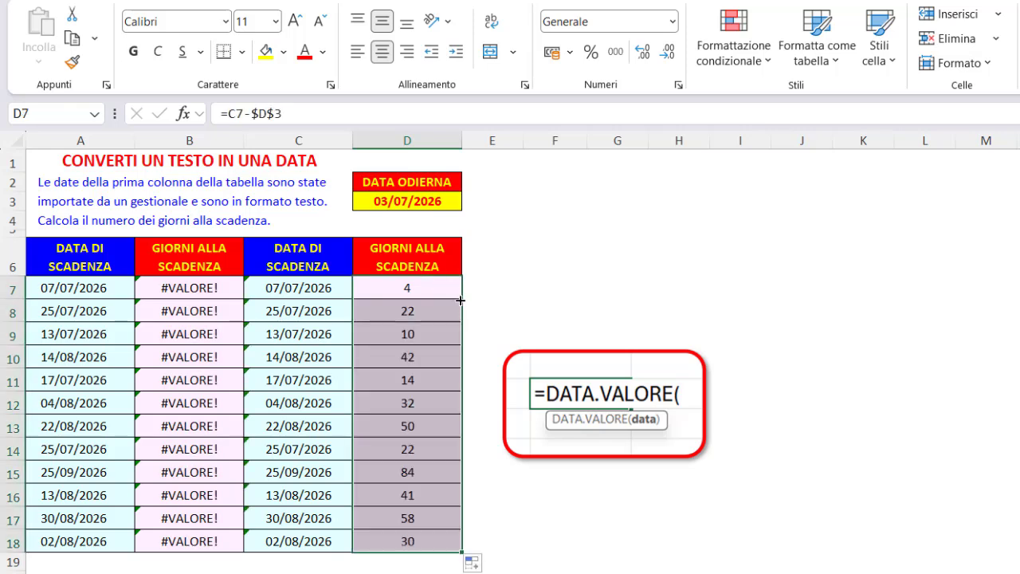
# Test extracting the year from the text date in A7 by entering =ANNO(A7) in F7
pyautogui.click(330, 225)
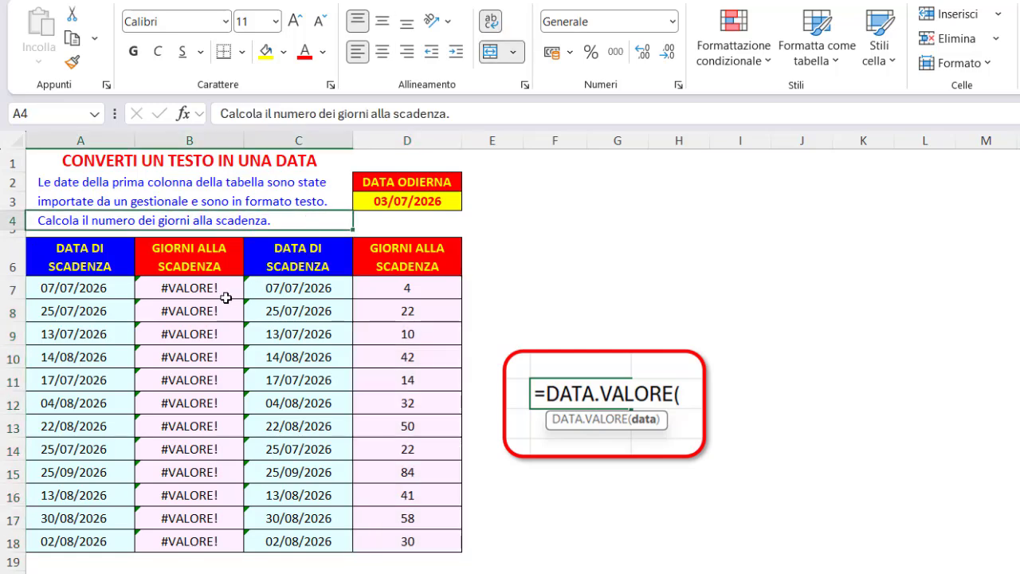
pyautogui.click(118, 289)
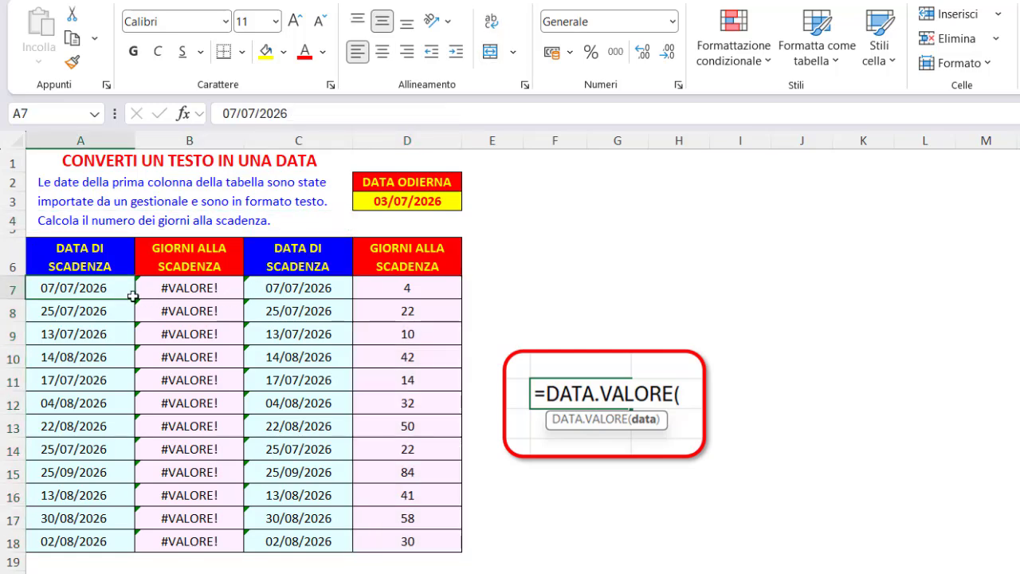
pyautogui.click(561, 289)
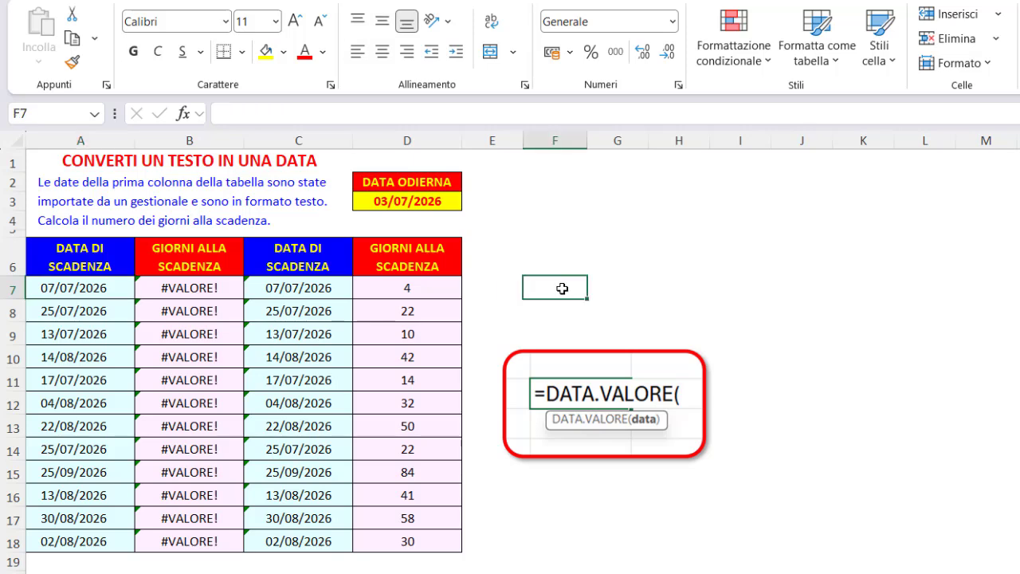
pyautogui.write('=ann')
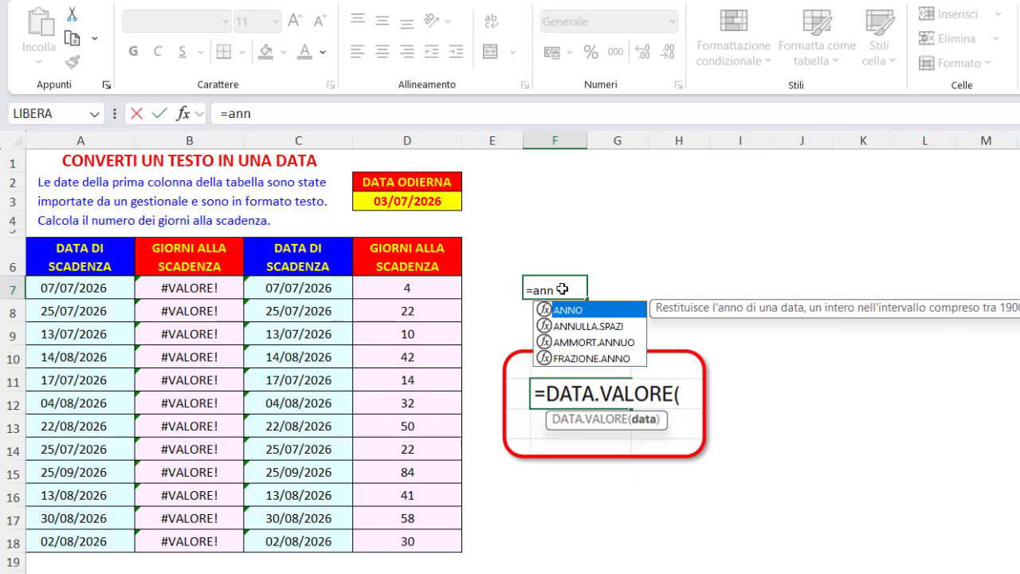
pyautogui.doubleClick(563, 311)
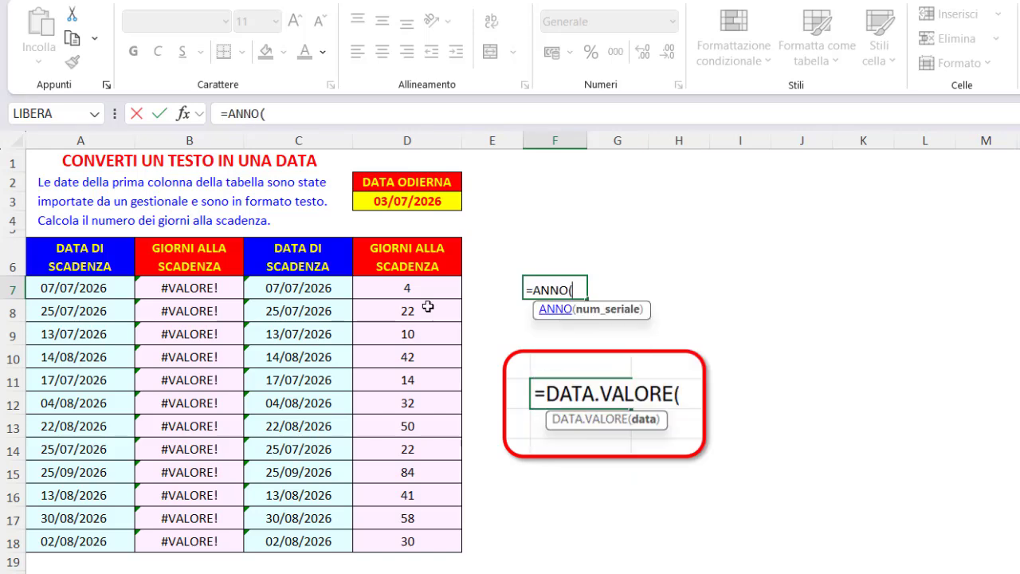
pyautogui.click(90, 291)
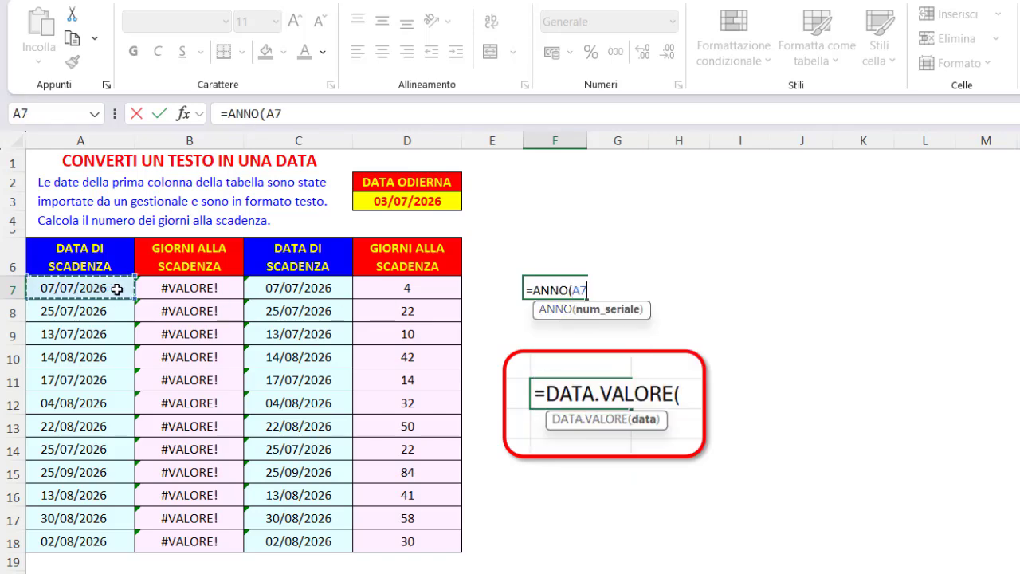
pyautogui.write(')')
pyautogui.press('Return')
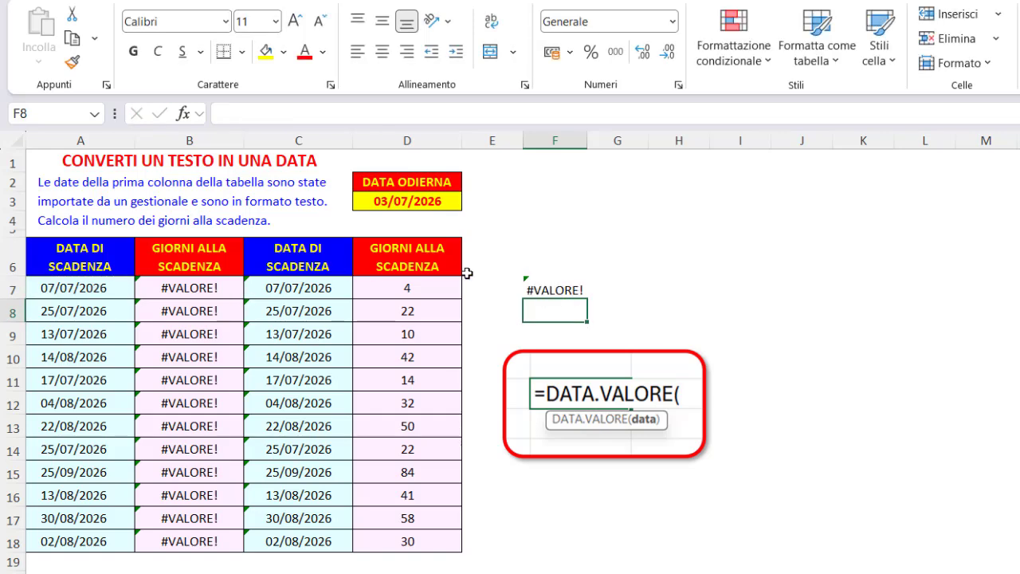
# Delete the ANNO test formula in F7 and clear the old days-to-expiry formulas from B7:B18
pyautogui.click(554, 288)
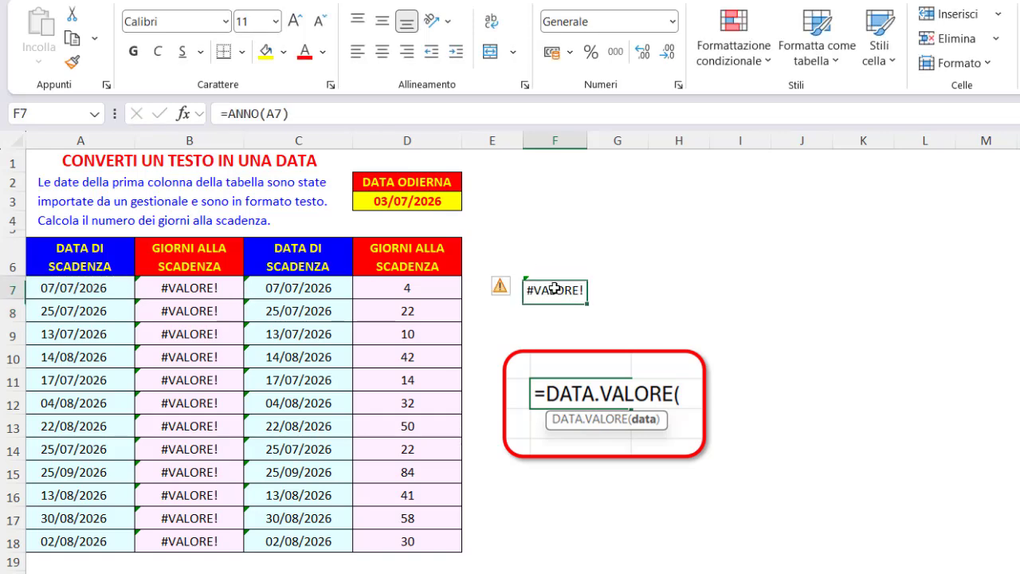
pyautogui.click(110, 292)
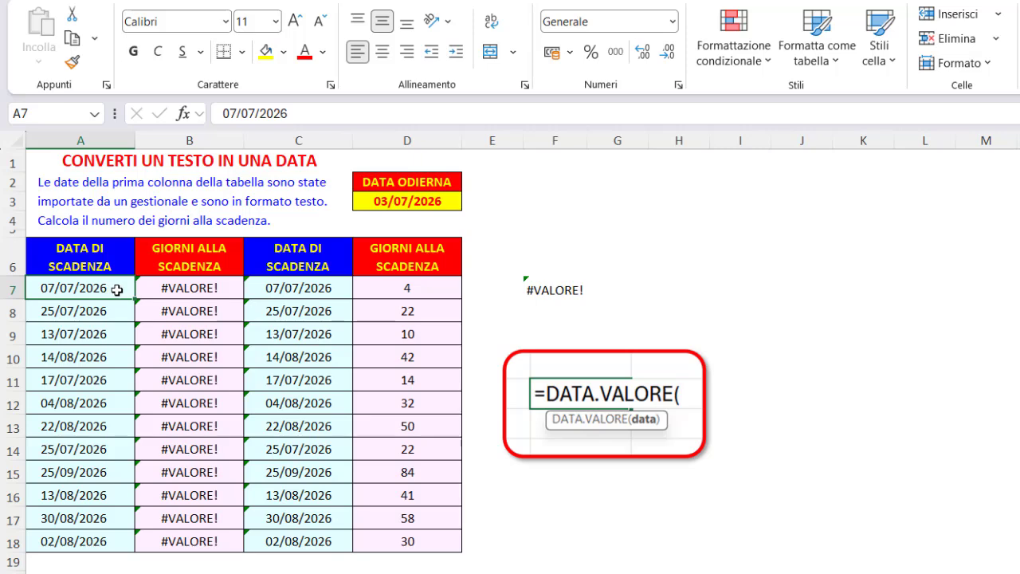
pyautogui.click(533, 290)
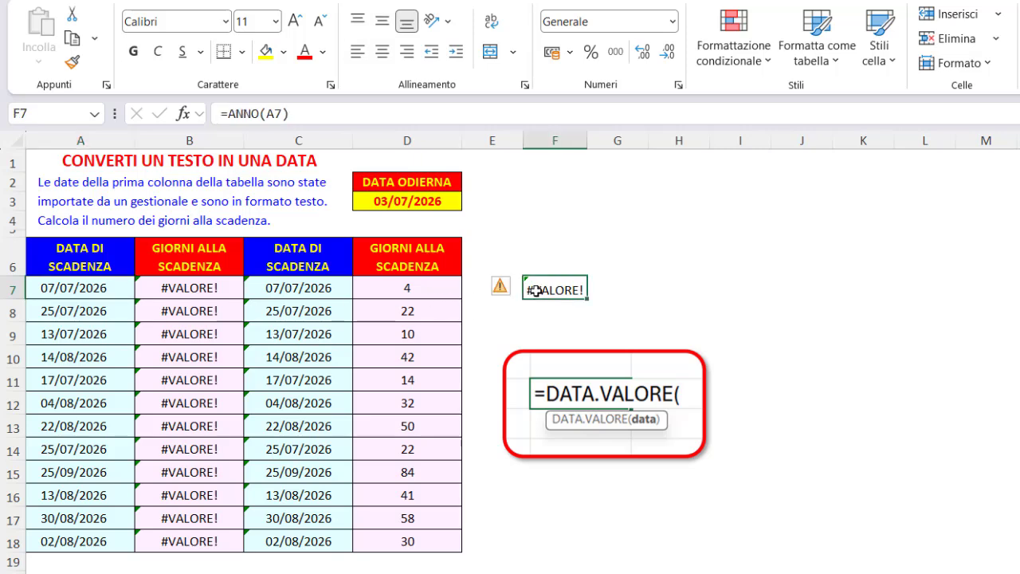
pyautogui.press('Delete')
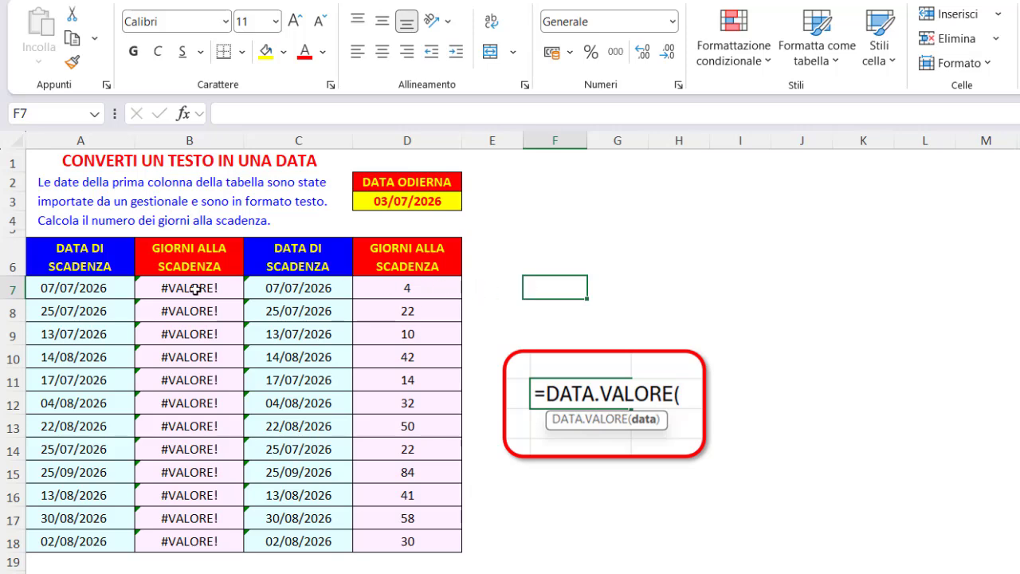
pyautogui.moveTo(195, 289); pyautogui.dragTo(188, 535)
pyautogui.press('Delete')
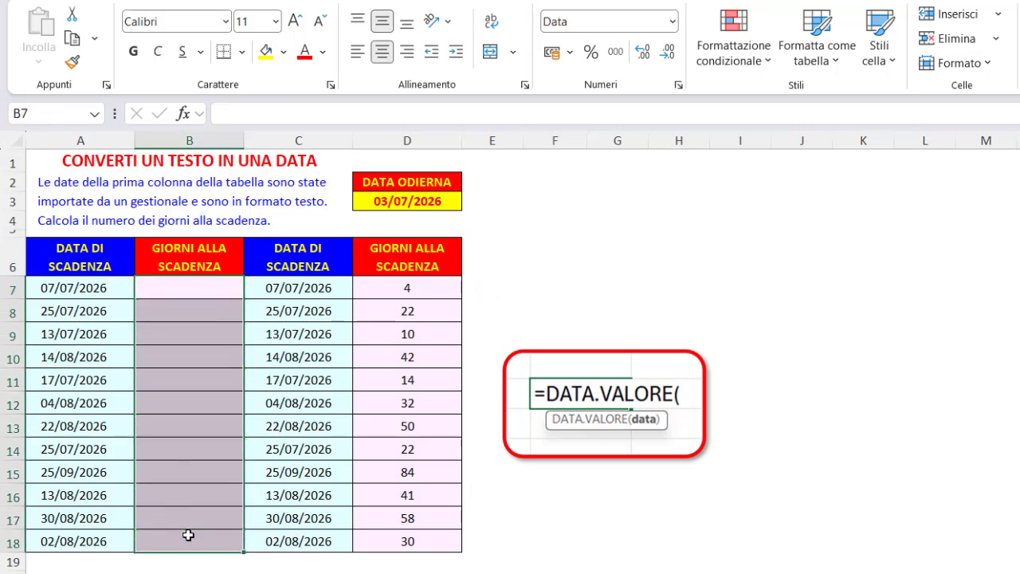
# Calculate the days to expiry directly from the text date by entering =DATA.VALORE(A7)-OGGI() in B7
pyautogui.click(206, 288)
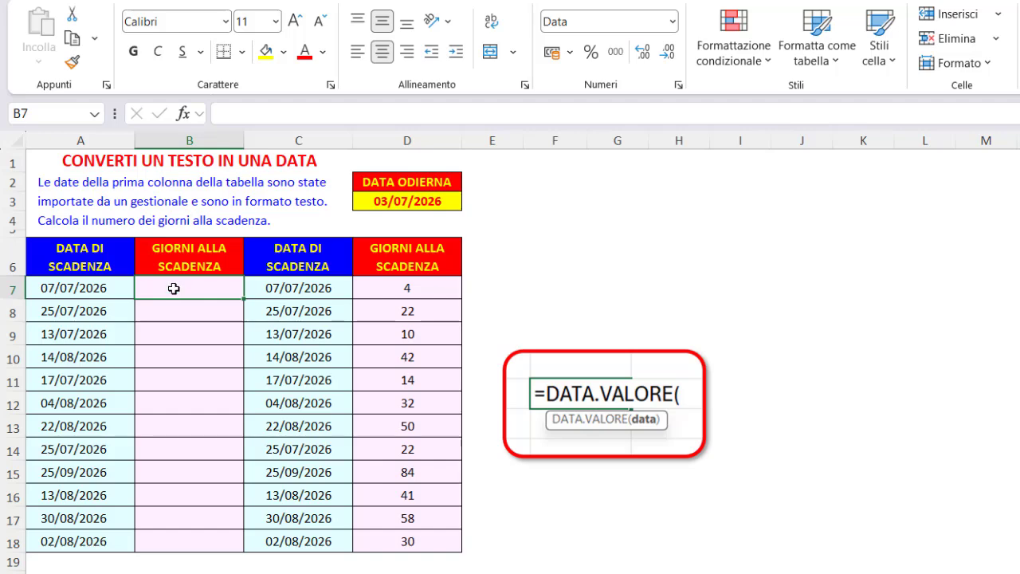
pyautogui.write('=data')
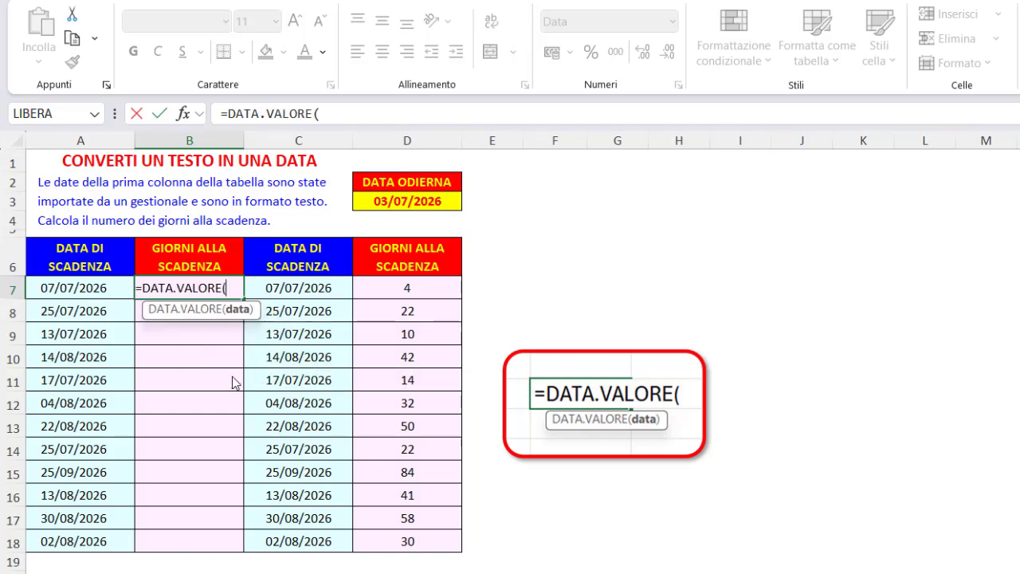
pyautogui.doubleClick(233, 374)
pyautogui.click(82, 288)
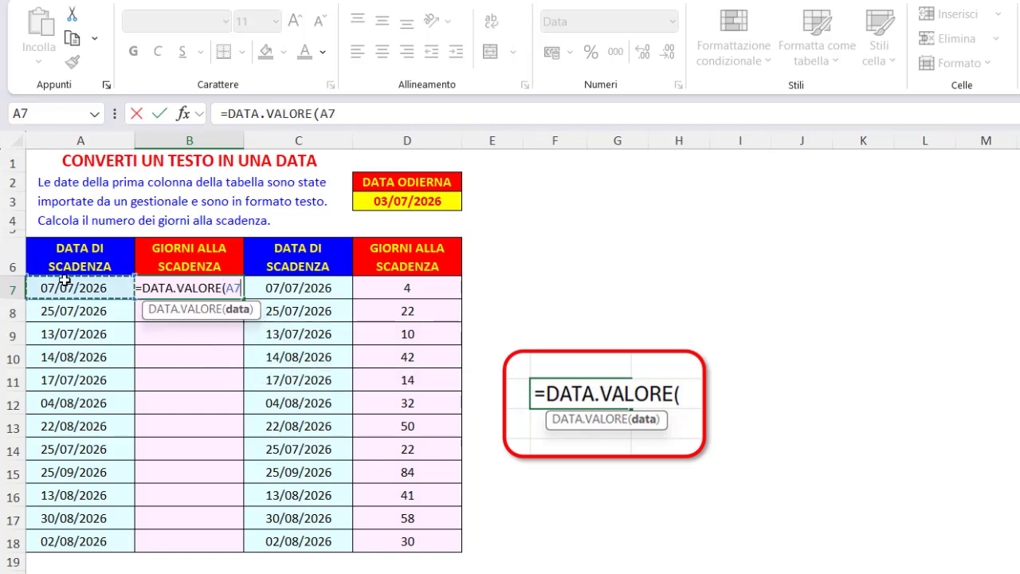
pyautogui.write(')')
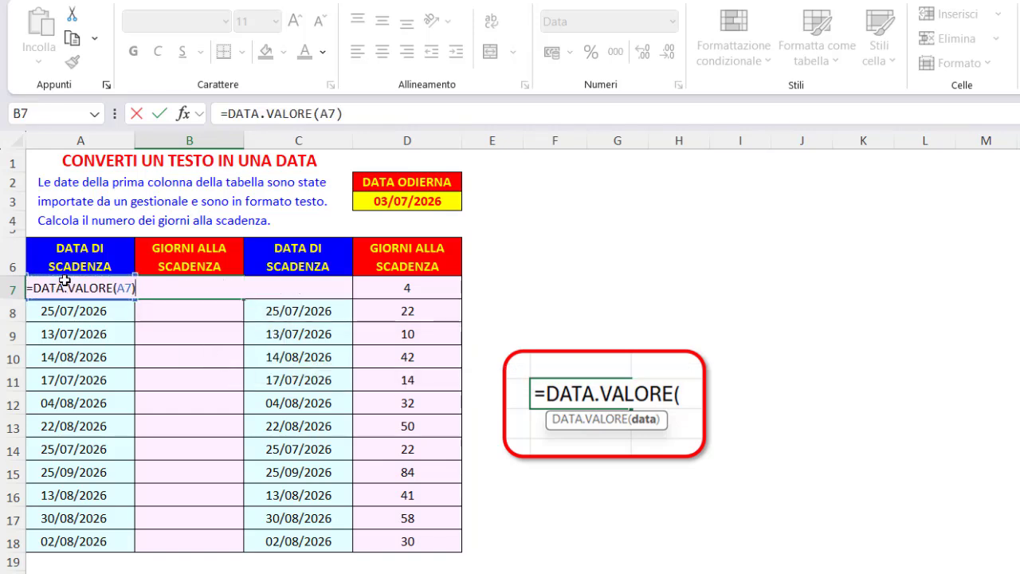
pyautogui.write('-ogg')
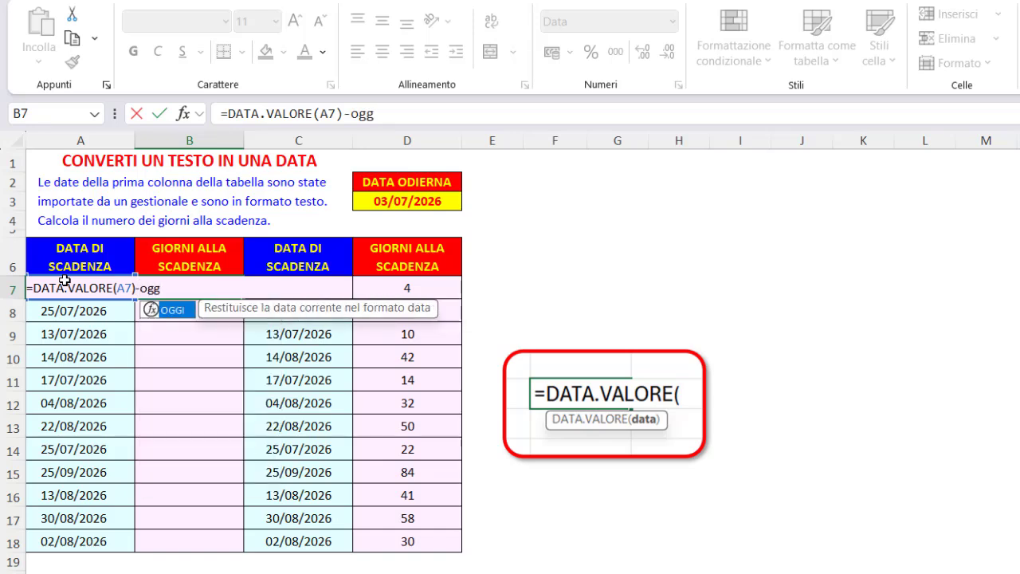
pyautogui.write('i()')
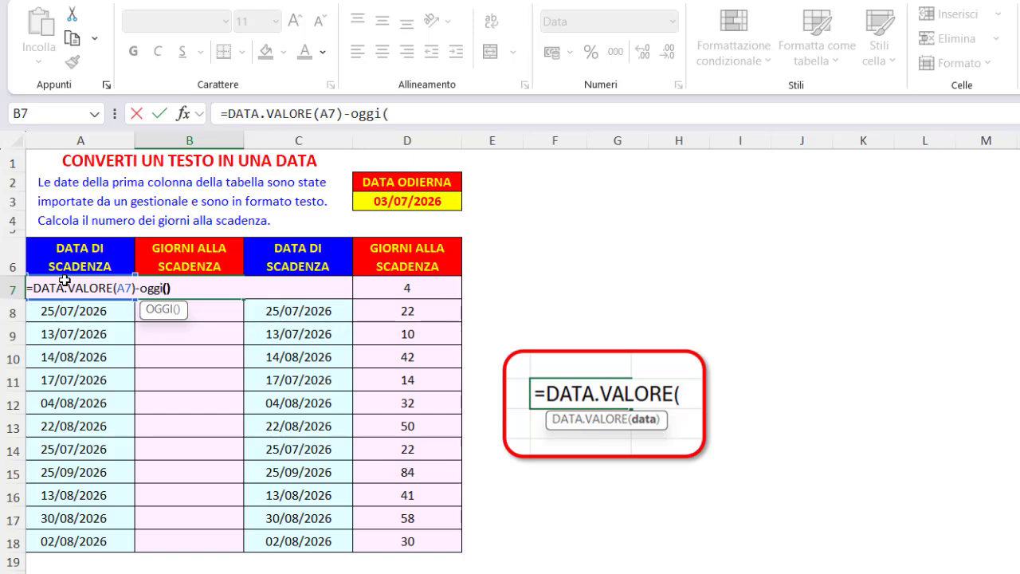
pyautogui.press('Return')
# Apply the Generale number format to B7 and fill its formula down to B18
pyautogui.click(204, 292)
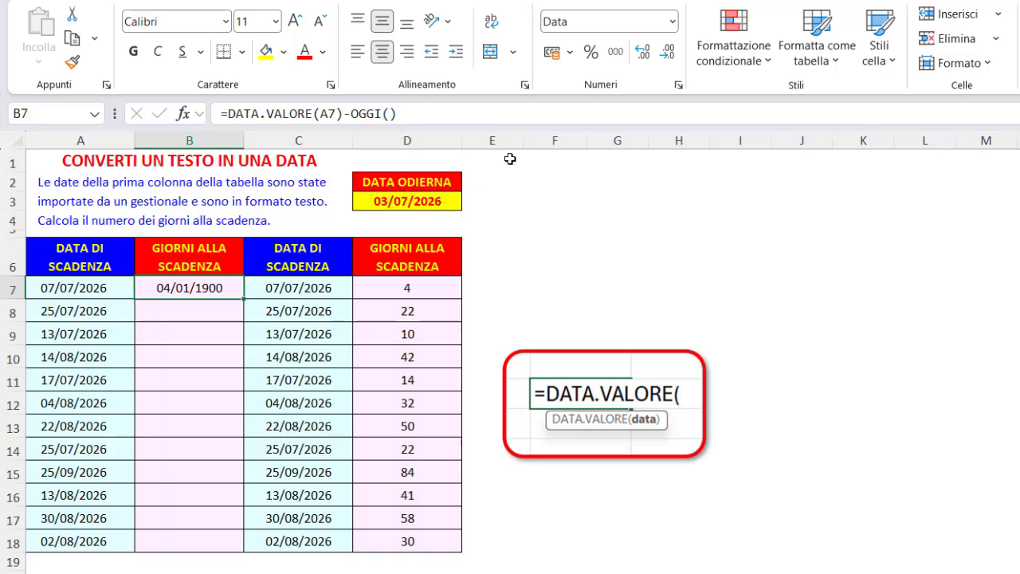
pyautogui.click(674, 23)
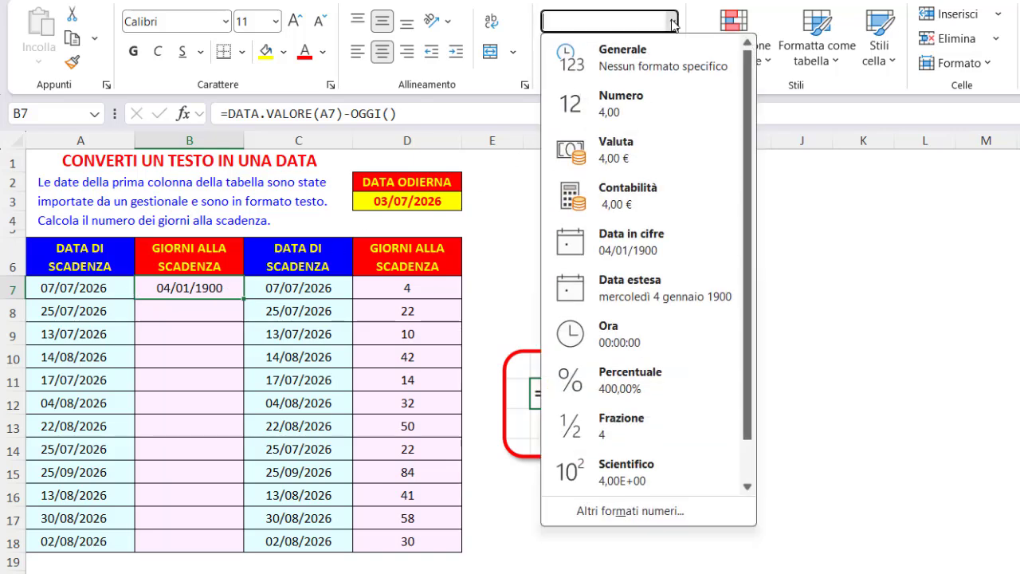
pyautogui.click(635, 59)
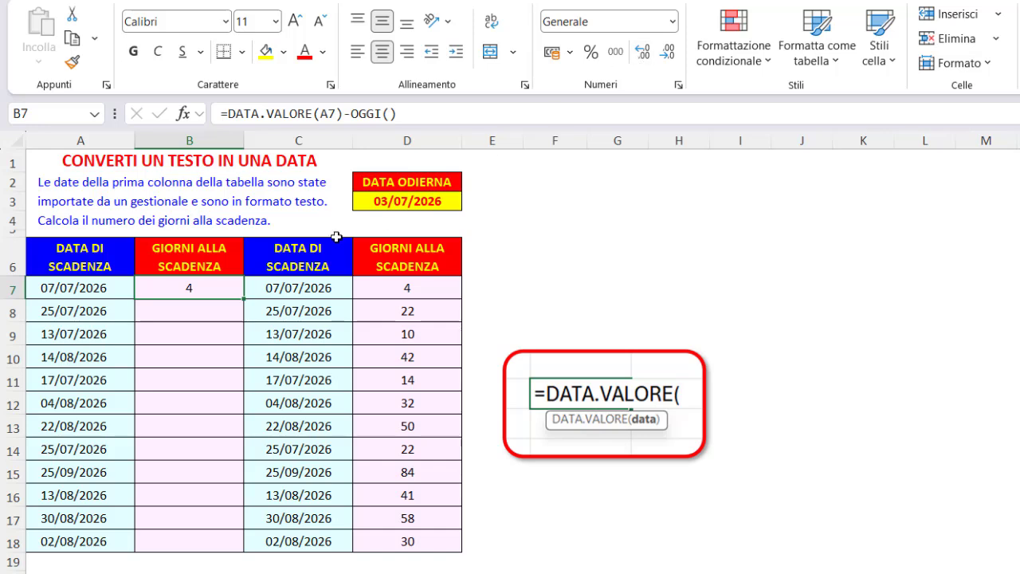
pyautogui.doubleClick(243, 300)
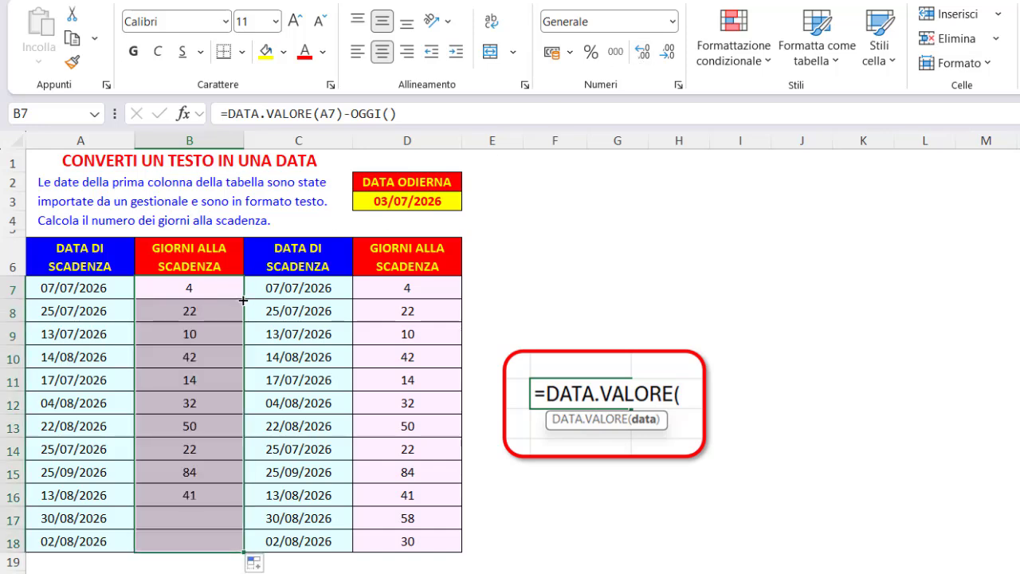
# Try clearing the helper columns C7:D18 and the current date in D3, and undo both deletions
pyautogui.moveTo(258, 300); pyautogui.dragTo(388, 531)
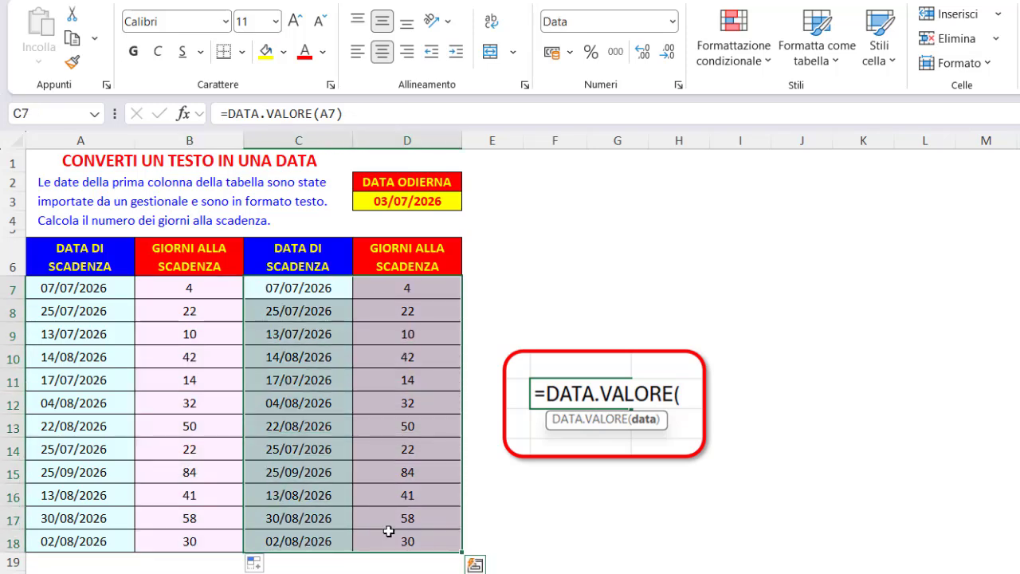
pyautogui.press('Delete')
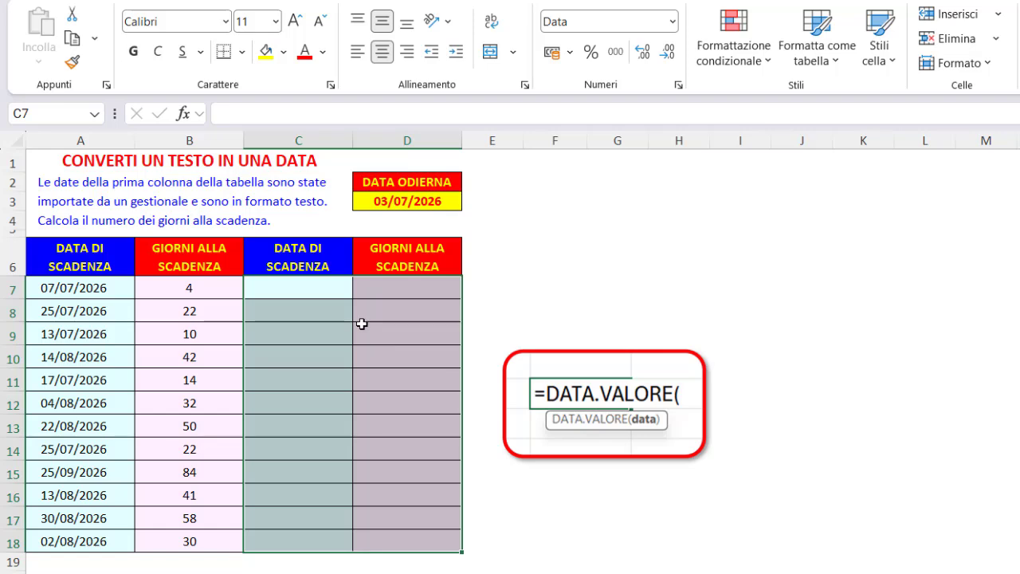
pyautogui.click(406, 207)
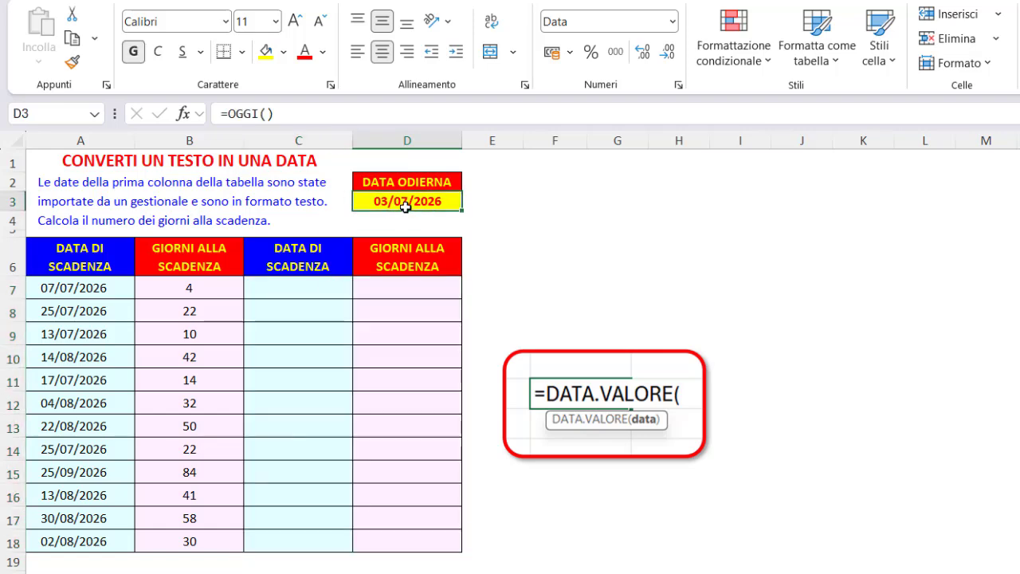
pyautogui.press('Delete')
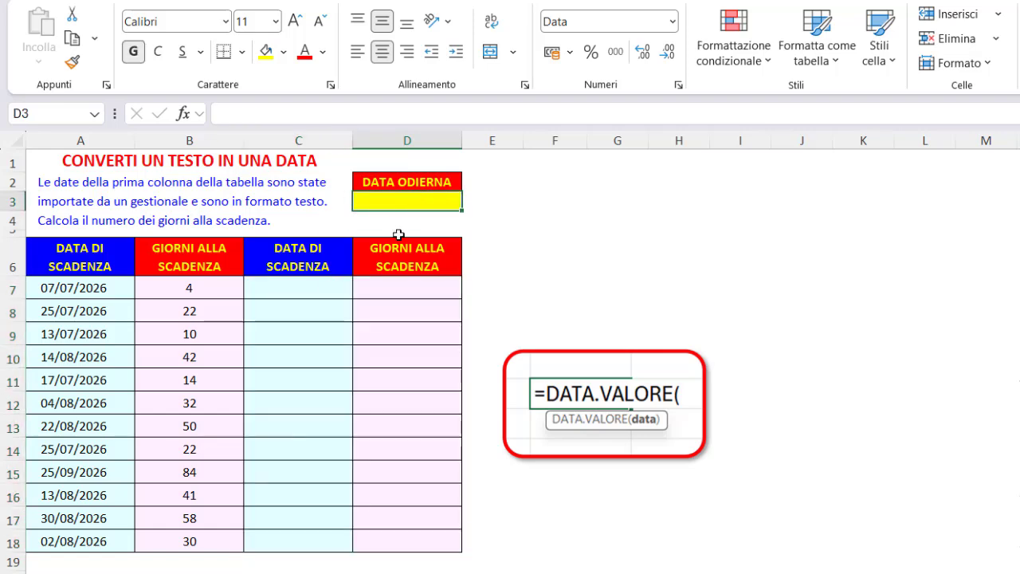
pyautogui.hotkey('ctrl', 'z')
pyautogui.hotkey('ctrl', 'z')
pyautogui.hotkey('ctrl', 'z')
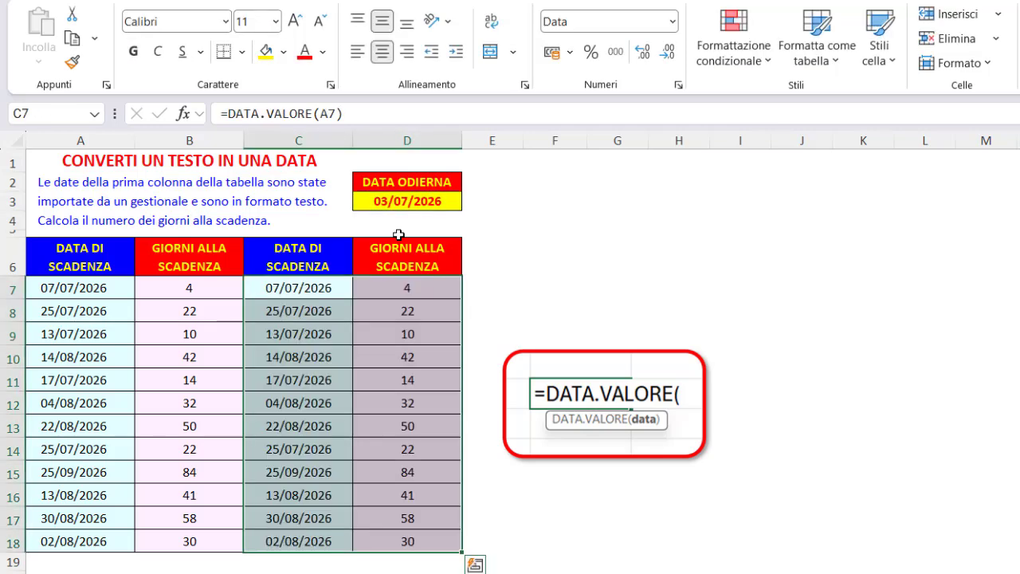
pyautogui.click(335, 159)
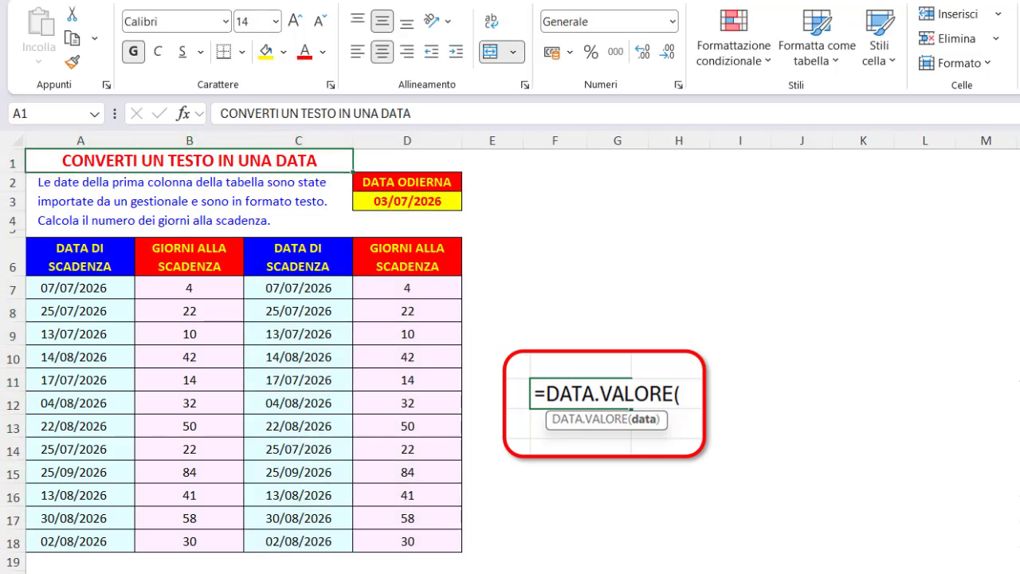